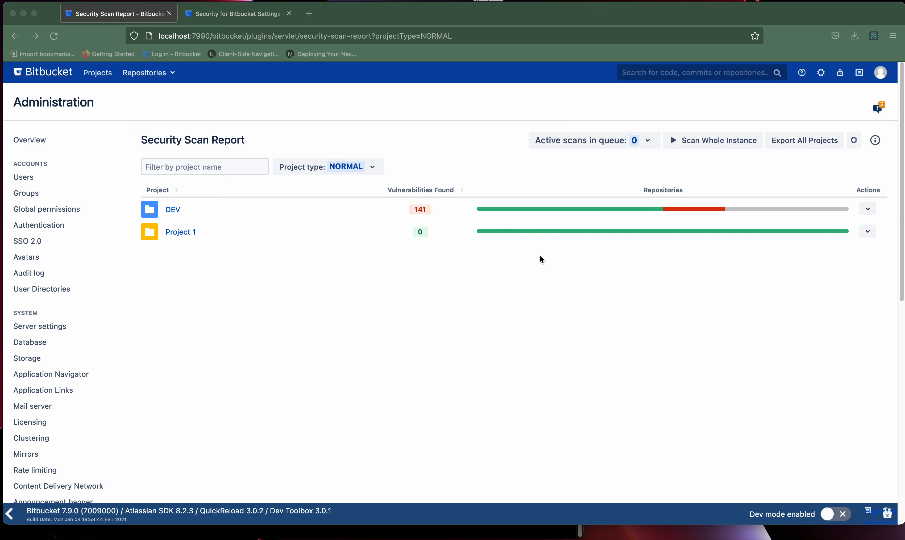
pyautogui.click(841, 75)
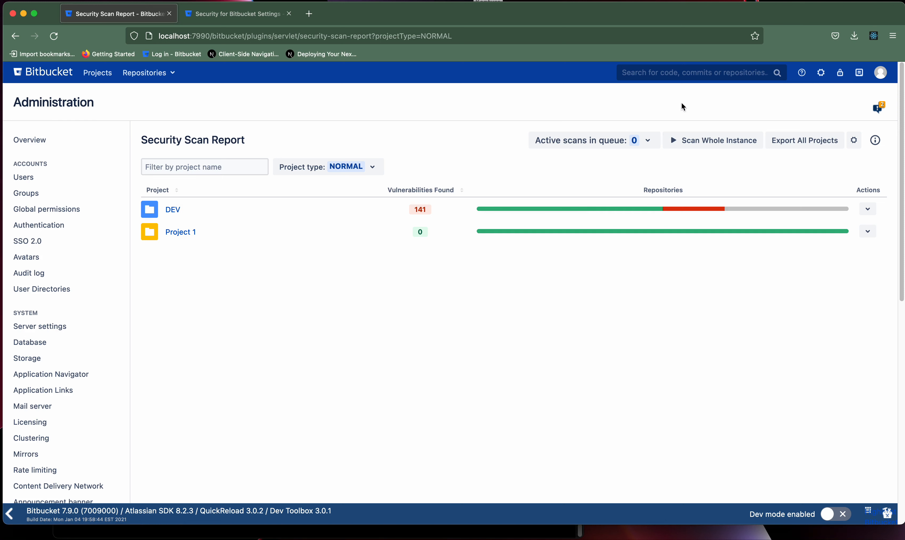
pyautogui.click(360, 173)
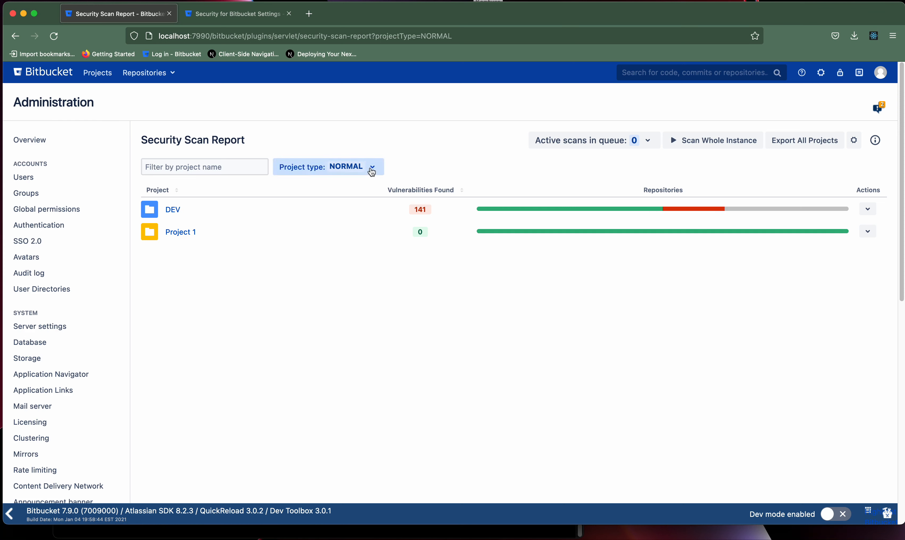
pyautogui.click(341, 214)
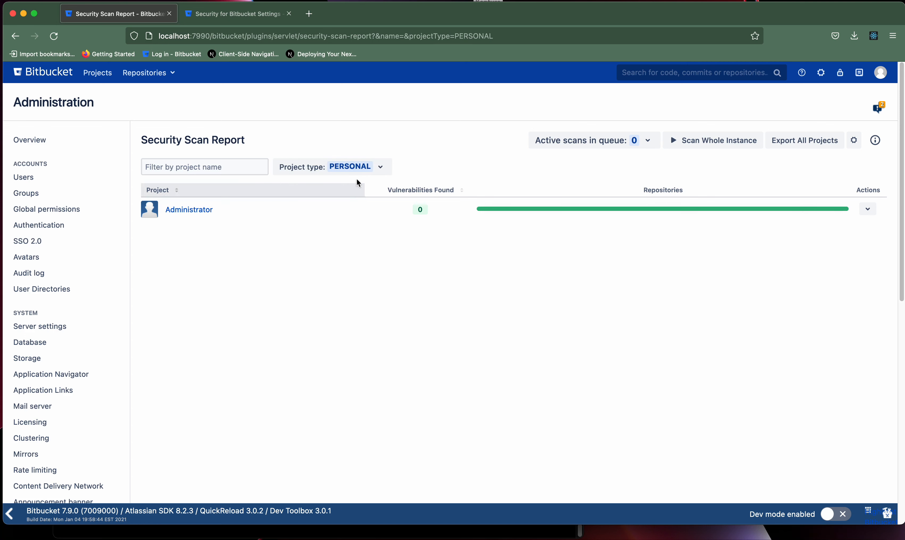
pyautogui.click(370, 166)
pyautogui.click(327, 188)
pyautogui.click(358, 169)
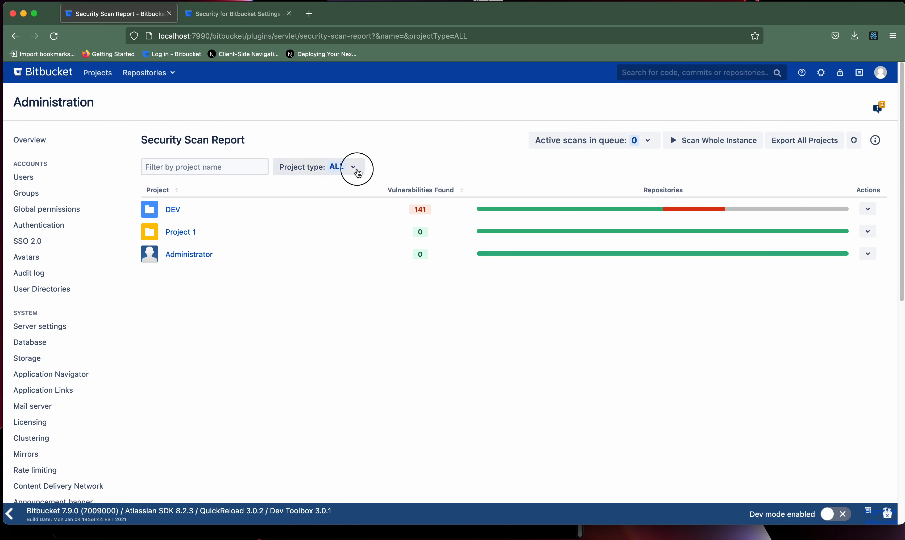
pyautogui.click(327, 202)
pyautogui.click(222, 166)
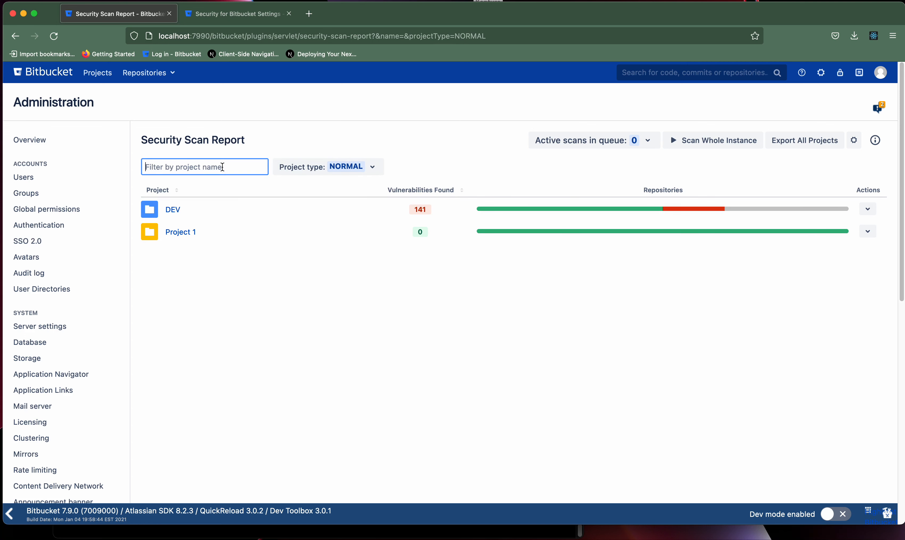
pyautogui.write('roj')
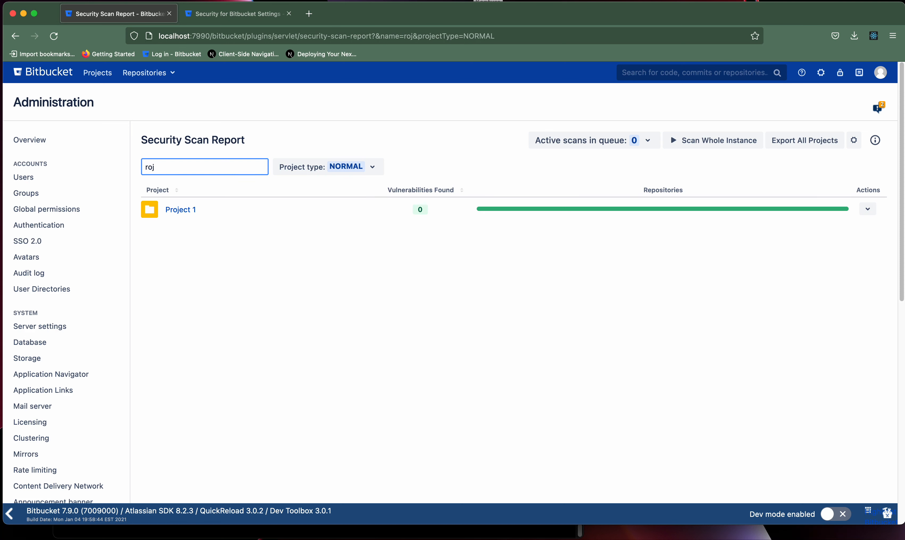
pyautogui.press('BackSpace')
pyautogui.press('BackSpace')
pyautogui.press('BackSpace')
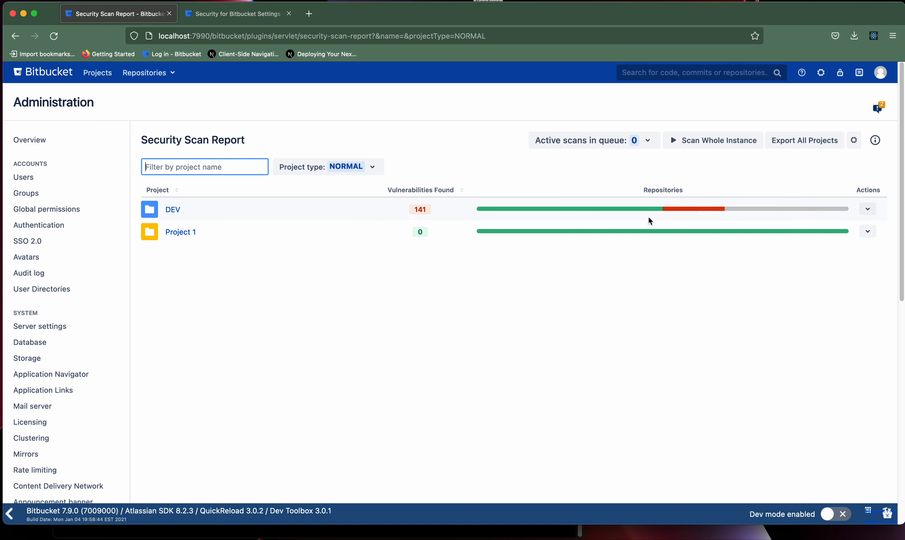
pyautogui.click(869, 213)
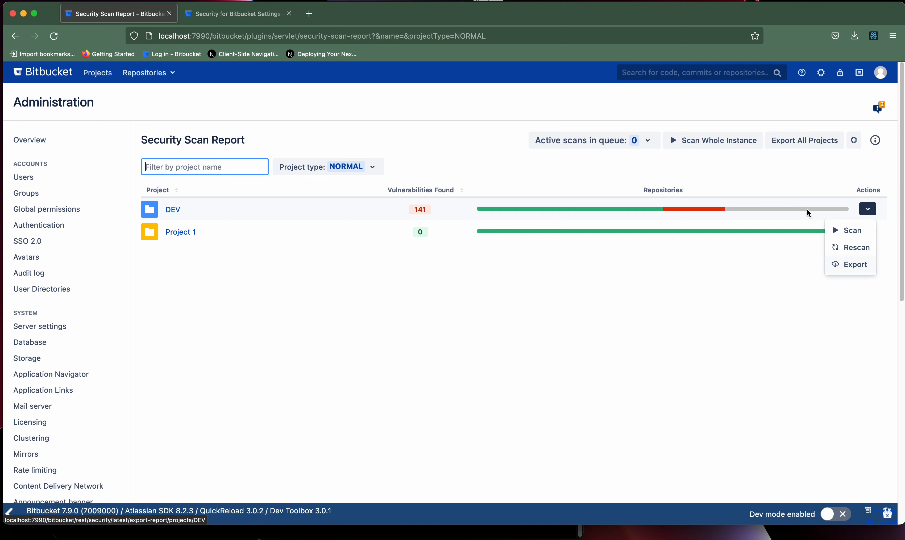
pyautogui.click(705, 158)
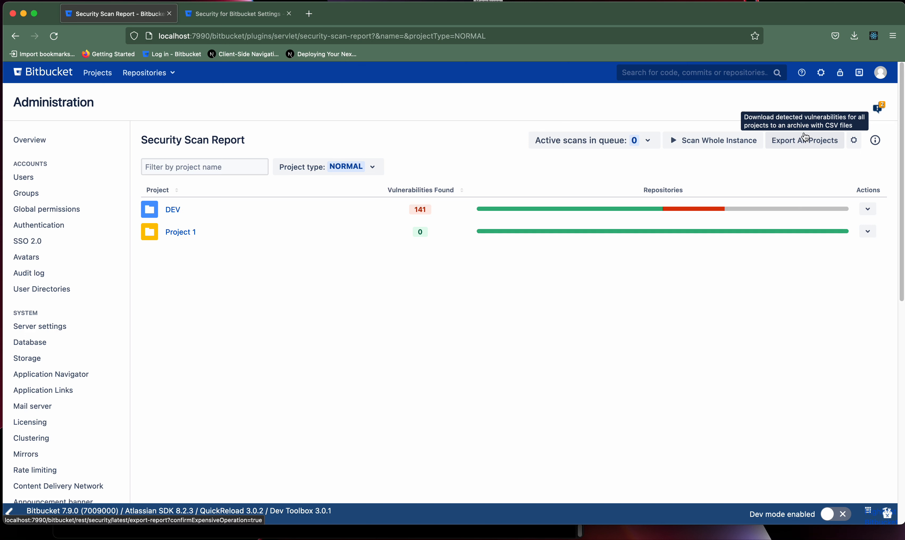
pyautogui.moveTo(656, 208)
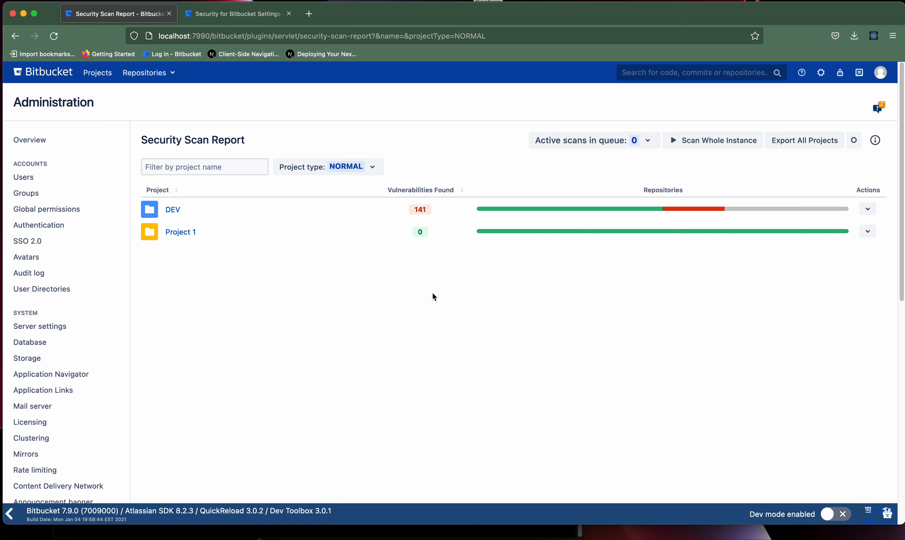
# Open the DEV project's scan report and glance at its Visibility options.
pyautogui.click(175, 209)
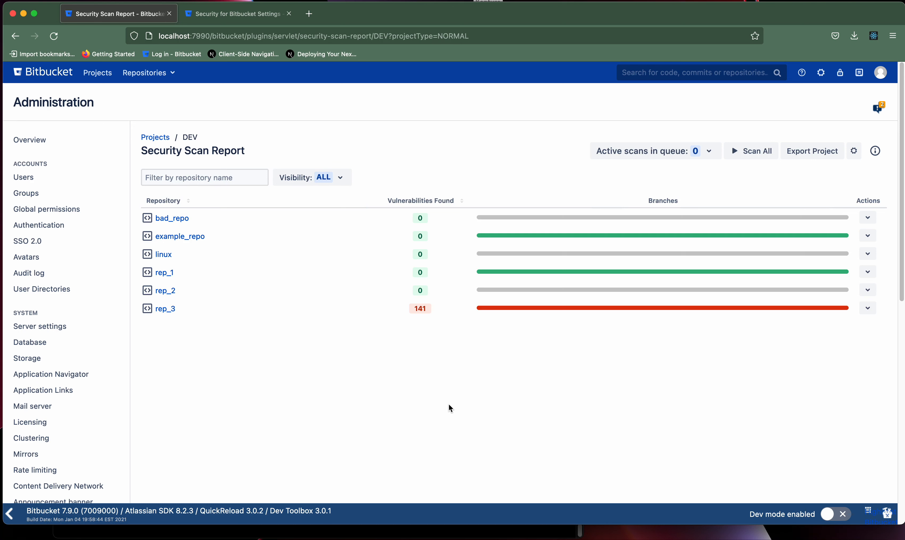
pyautogui.click(342, 177)
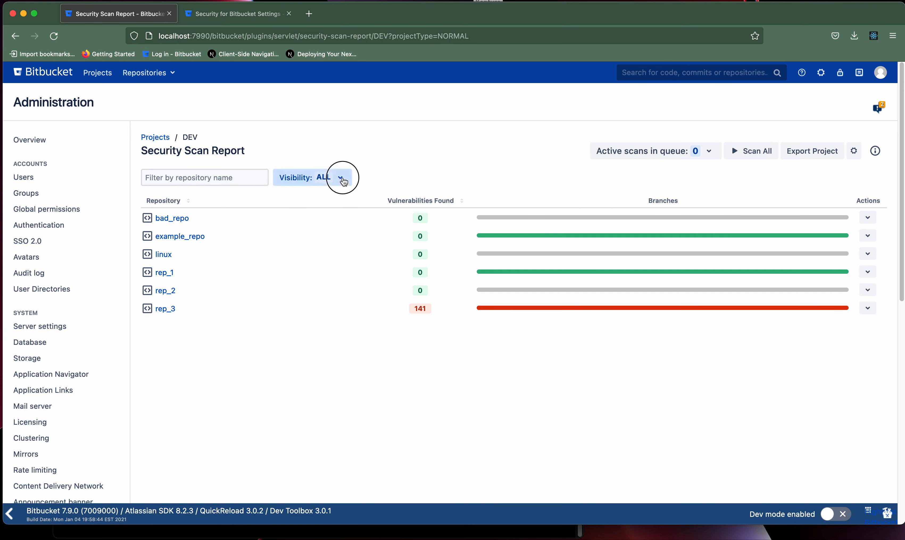
pyautogui.click(342, 178)
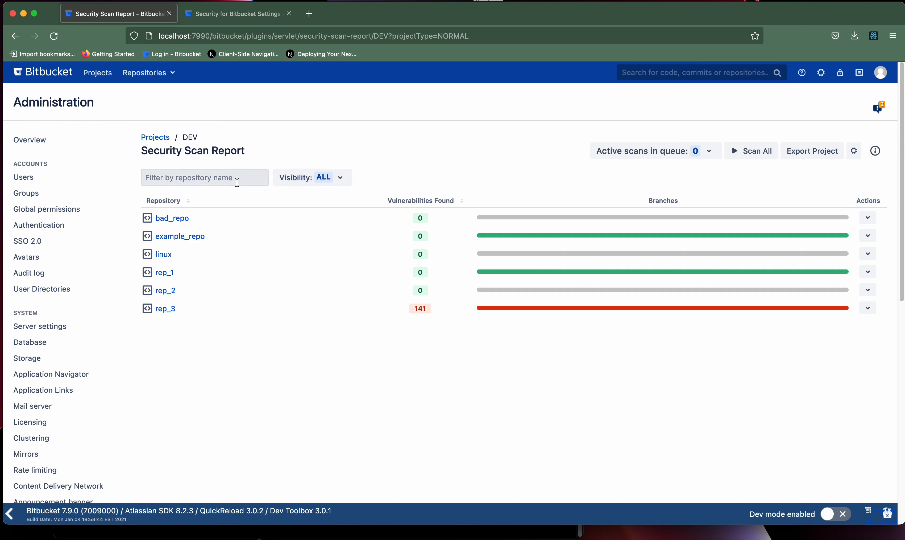
# Filter the repository list by 'rep_', then clear the filter.
pyautogui.click(236, 180)
pyautogui.write('rep_')
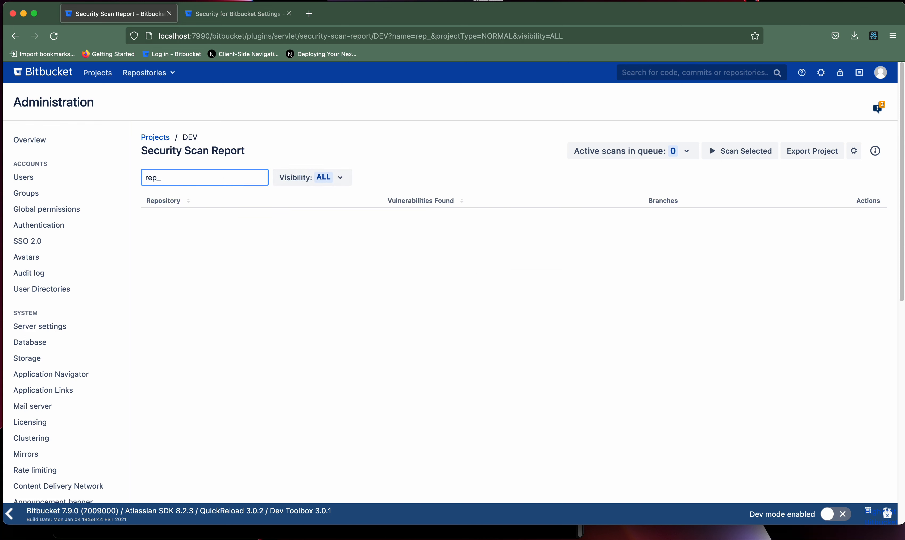
pyautogui.press('BackSpace')
pyautogui.press('BackSpace')
pyautogui.press('BackSpace')
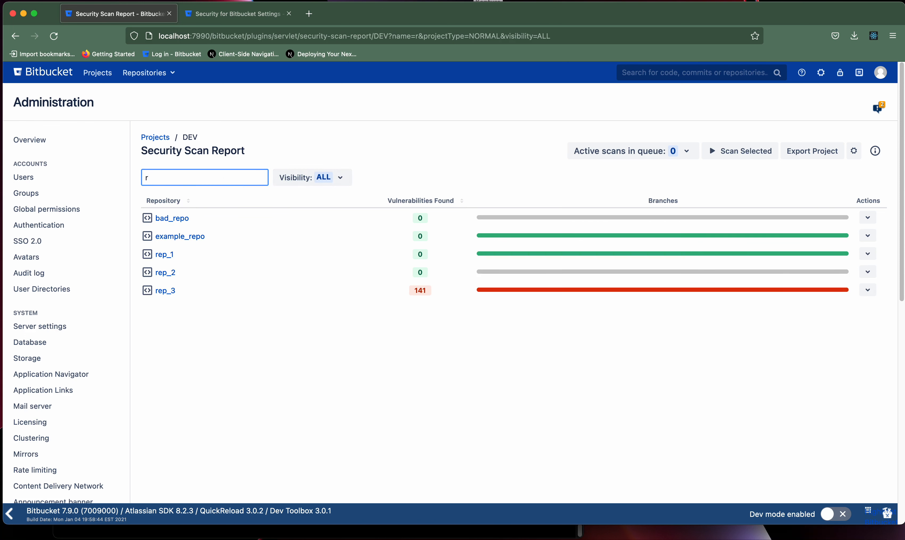
pyautogui.press('BackSpace')
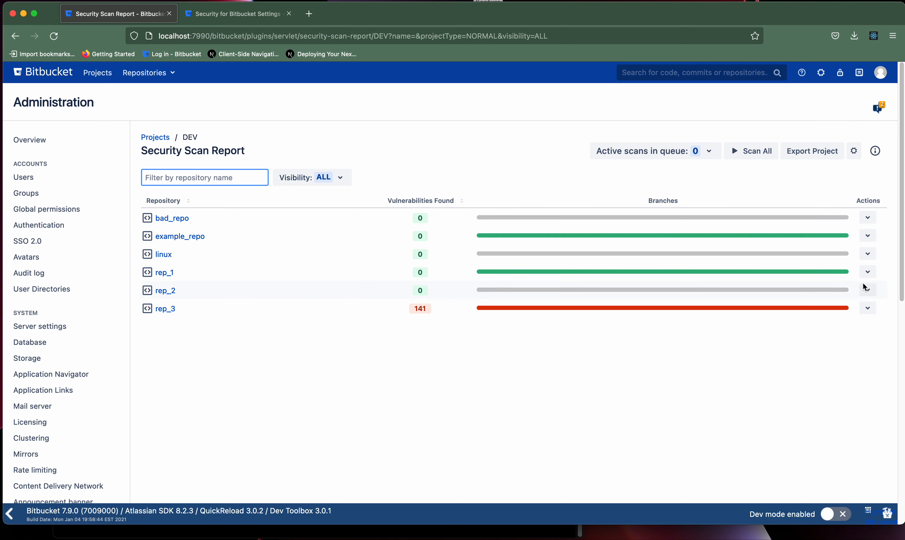
# Open rep_3's branch scan report and schedule a Rescan of its master branch.
pyautogui.click(868, 290)
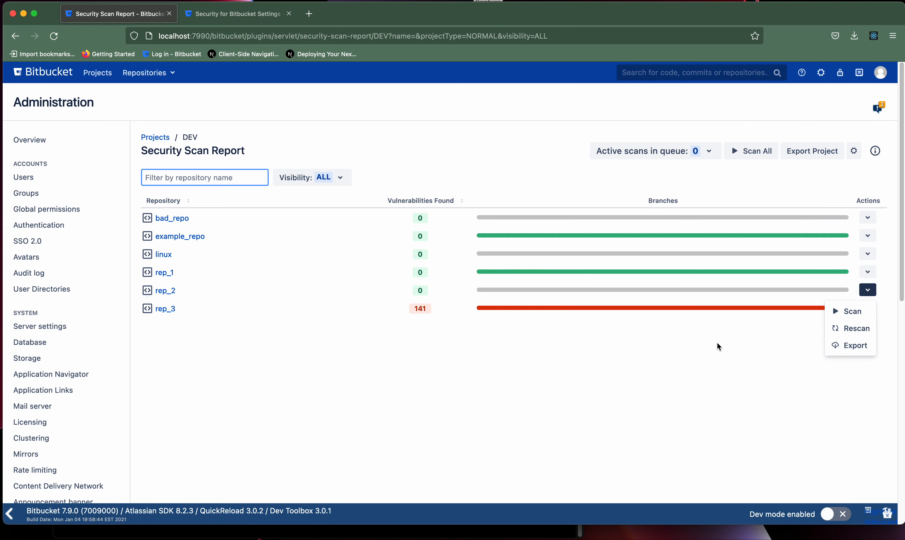
pyautogui.click(666, 320)
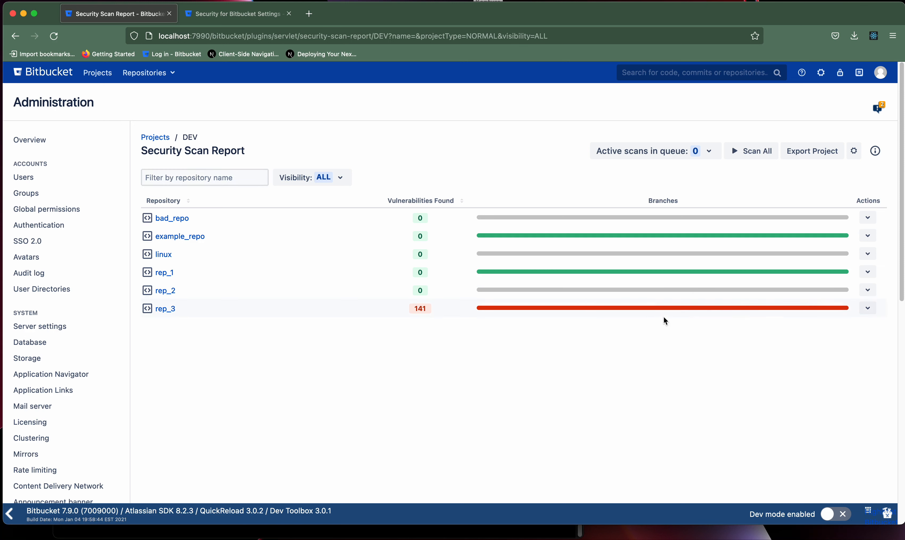
pyautogui.moveTo(664, 311)
pyautogui.click(165, 308)
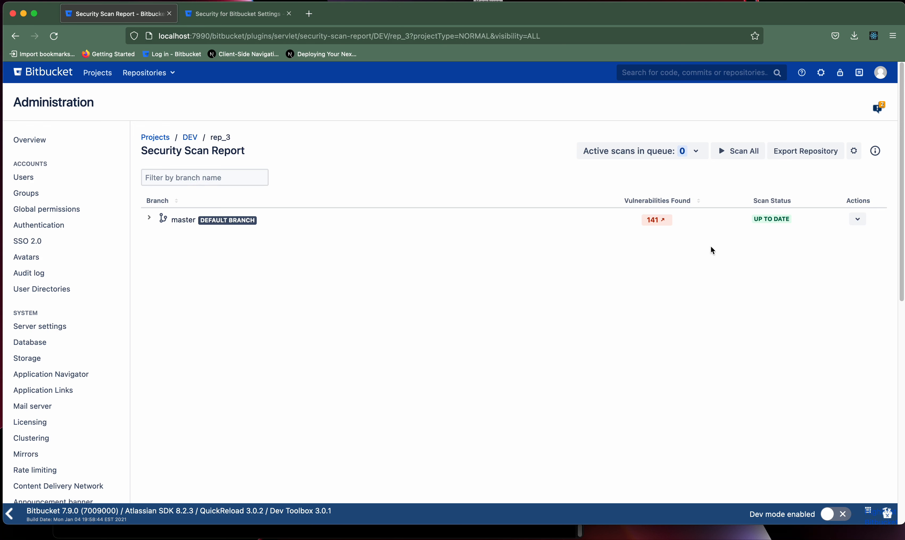
pyautogui.click(857, 219)
pyautogui.click(851, 240)
# Open master's 141 findings in a new tab and close the Settings page.
pyautogui.click(653, 227)
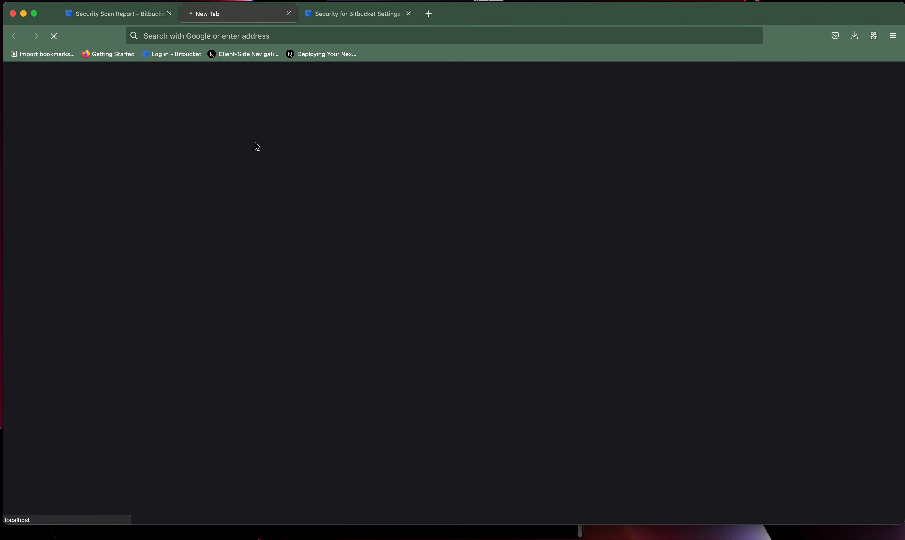
pyautogui.click(409, 13)
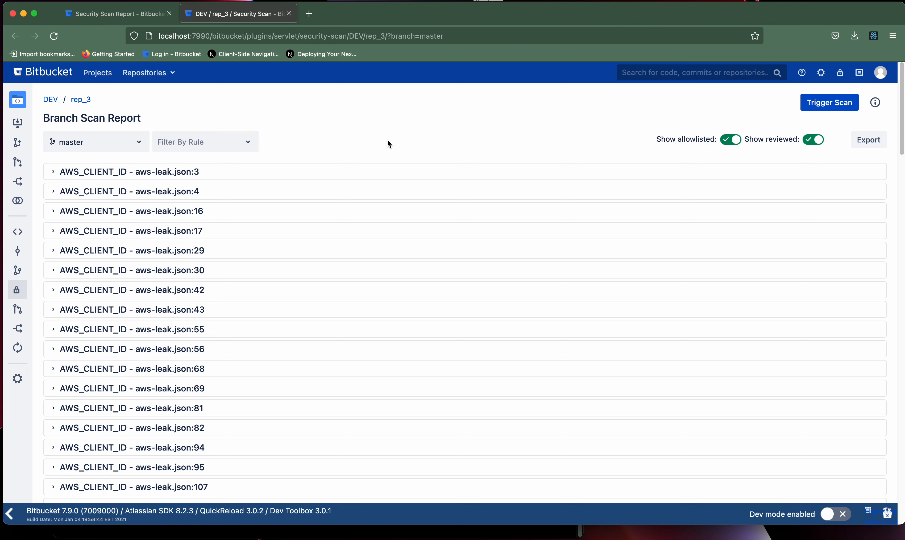
pyautogui.click(140, 149)
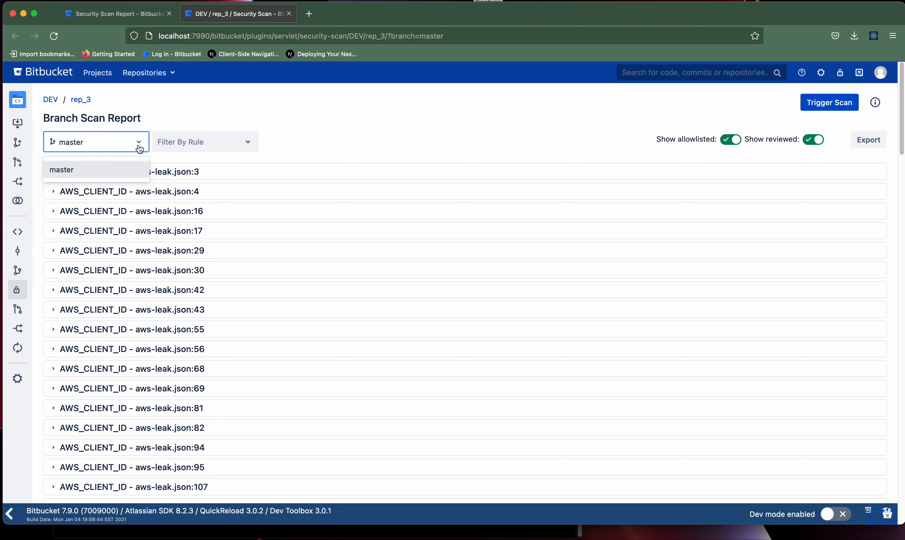
pyautogui.click(140, 148)
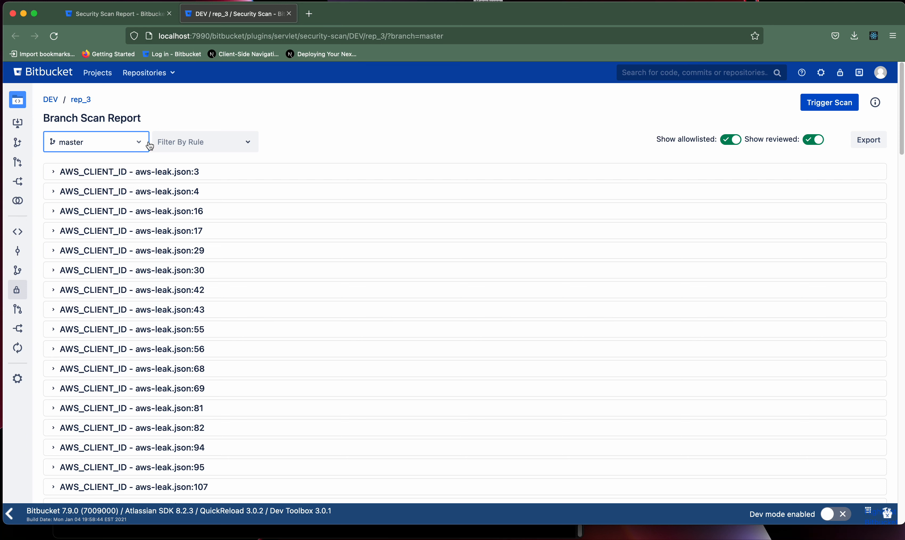
# Filter by rule, trying AZURE_ACCESS_KEY and AWS_MWS_KEY before settling on AWS_CLIENT_ID.
pyautogui.click(200, 143)
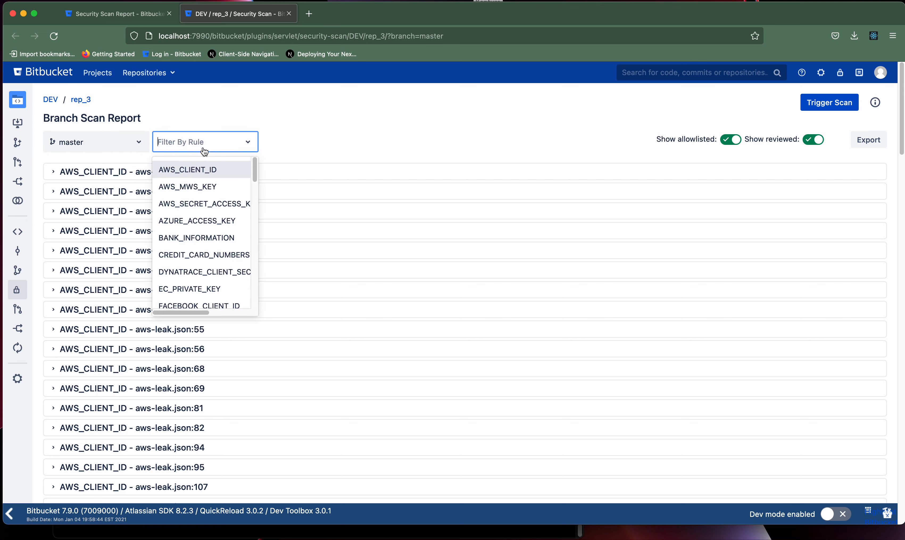
pyautogui.click(199, 220)
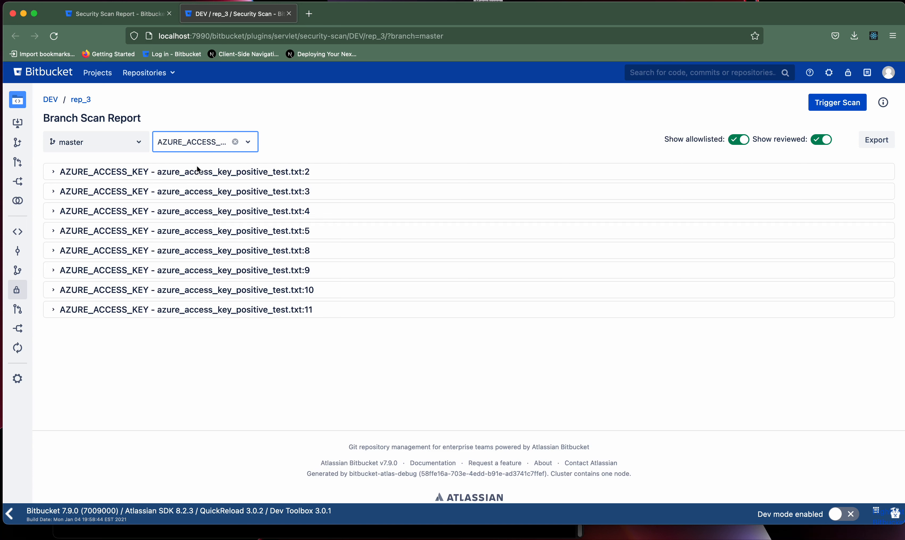
pyautogui.click(195, 142)
pyautogui.click(186, 183)
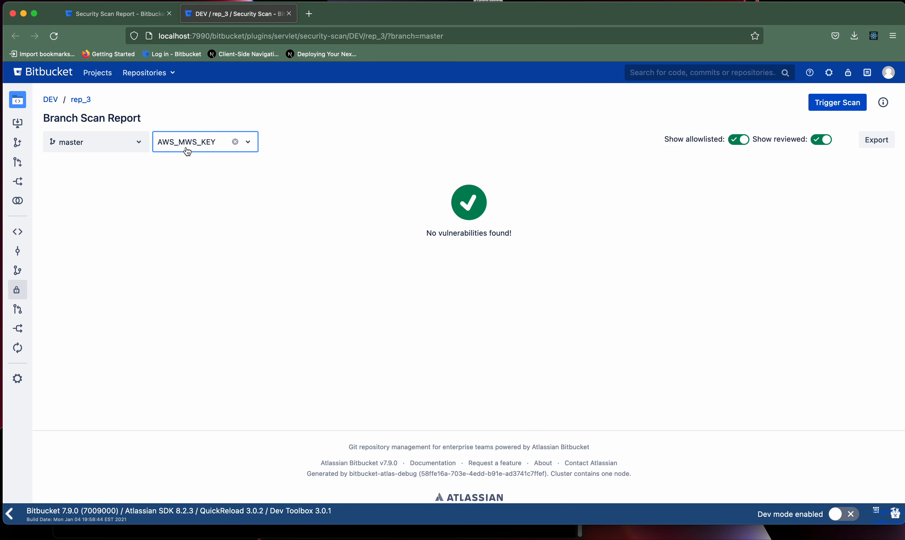
pyautogui.click(184, 148)
pyautogui.click(178, 171)
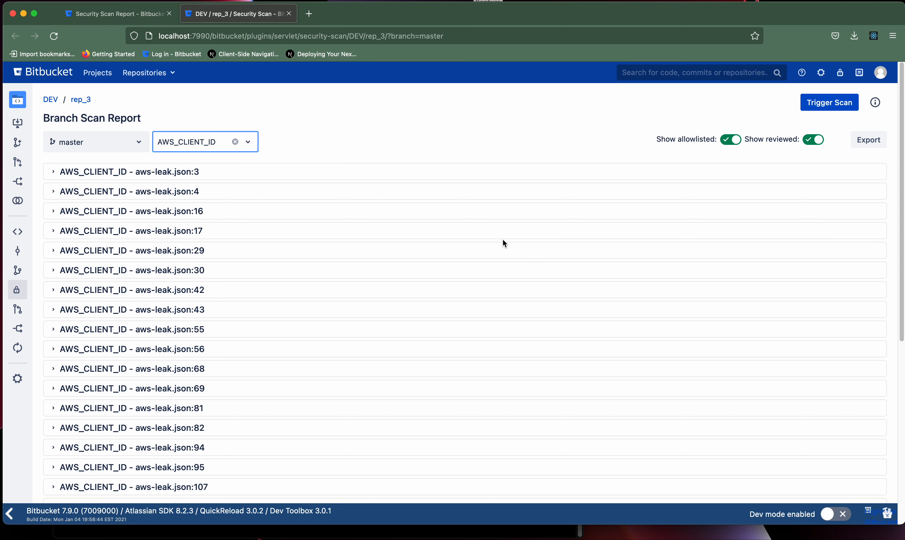
# Expand the aws-leak.json:3 finding, then clear the AWS_CLIENT_ID rule filter.
pyautogui.click(277, 178)
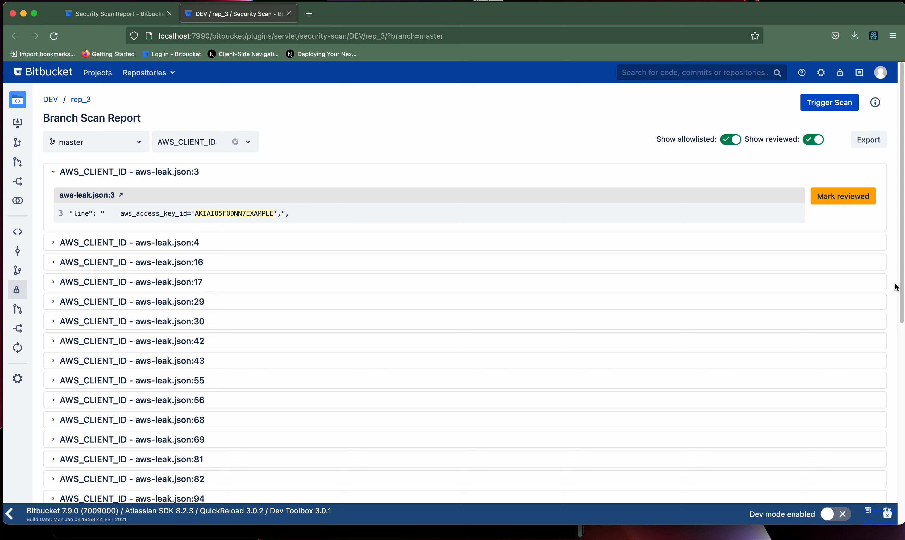
pyautogui.moveTo(896, 289)
pyautogui.mouseDown()
pyautogui.moveTo(902, 472)
pyautogui.moveTo(899, 272)
pyautogui.mouseUp()
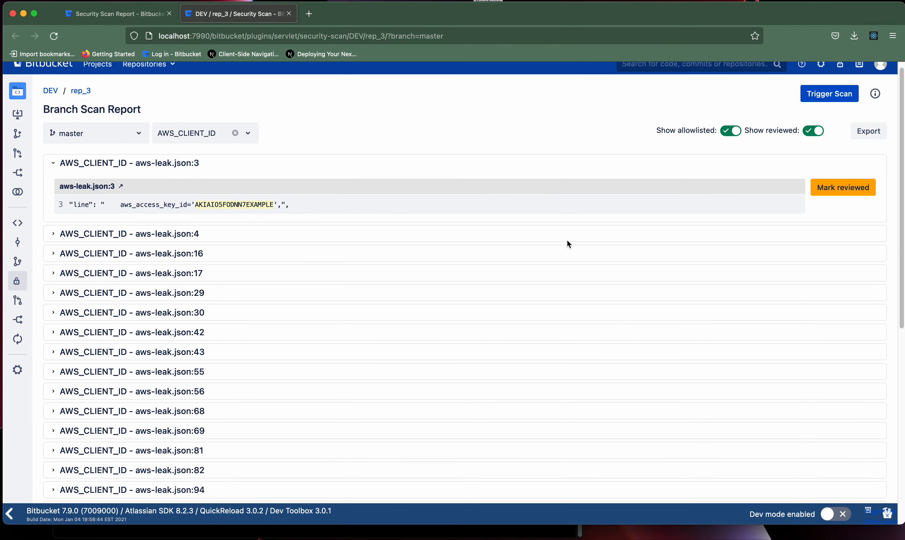
pyautogui.click(234, 133)
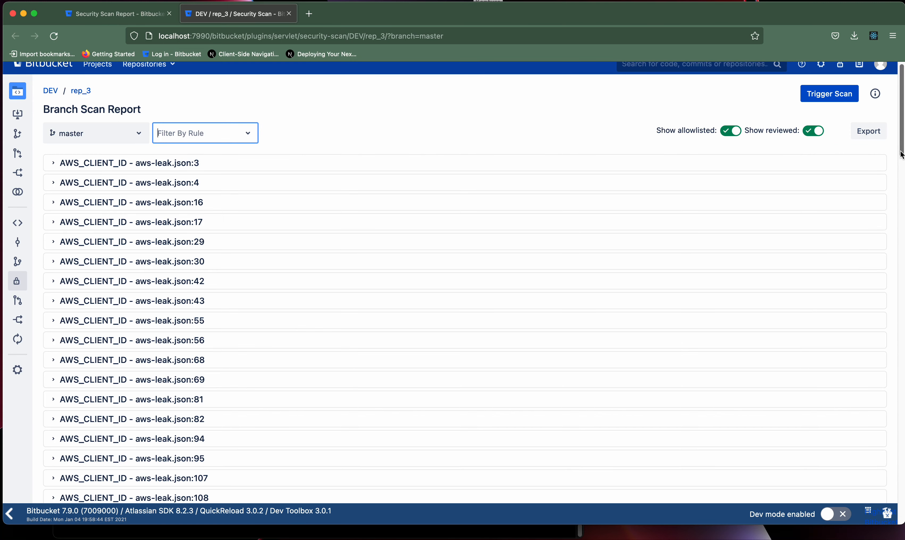
# Expand the AWS secret access key negative/positive test and Azure access key findings.
pyautogui.moveTo(901, 142); pyautogui.dragTo(900, 245)
pyautogui.click(402, 237)
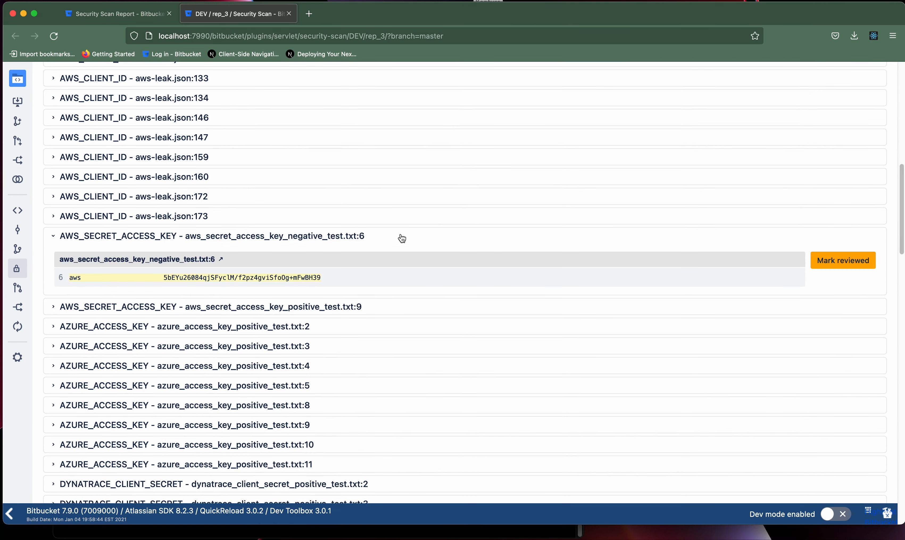
pyautogui.click(403, 311)
pyautogui.click(372, 380)
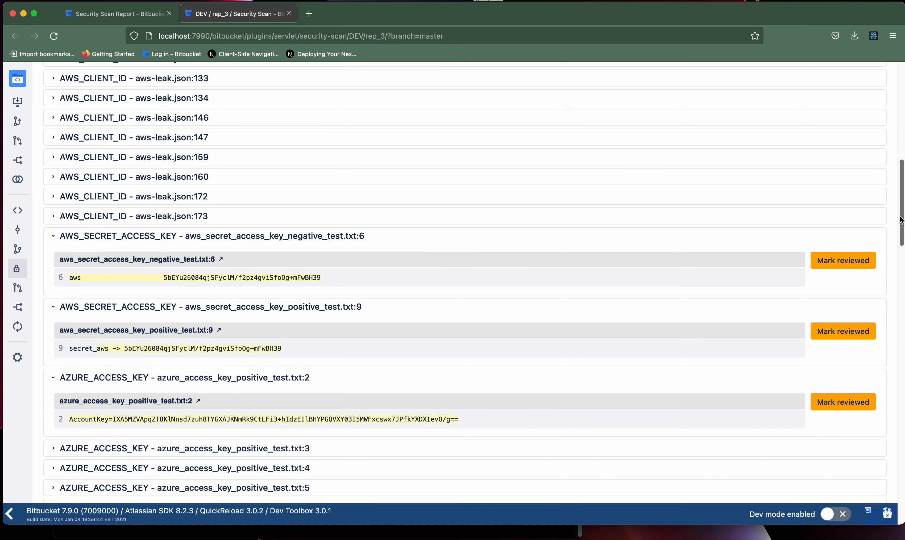
pyautogui.moveTo(896, 217); pyautogui.dragTo(873, 101)
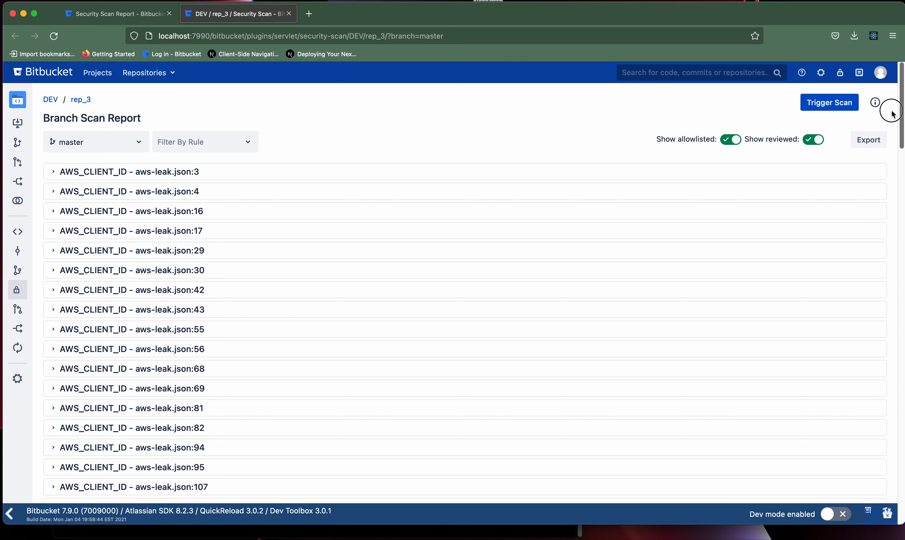
# Mark the leaked aws-leak.json:3 AWS key as reviewed for all branches.
pyautogui.click(340, 176)
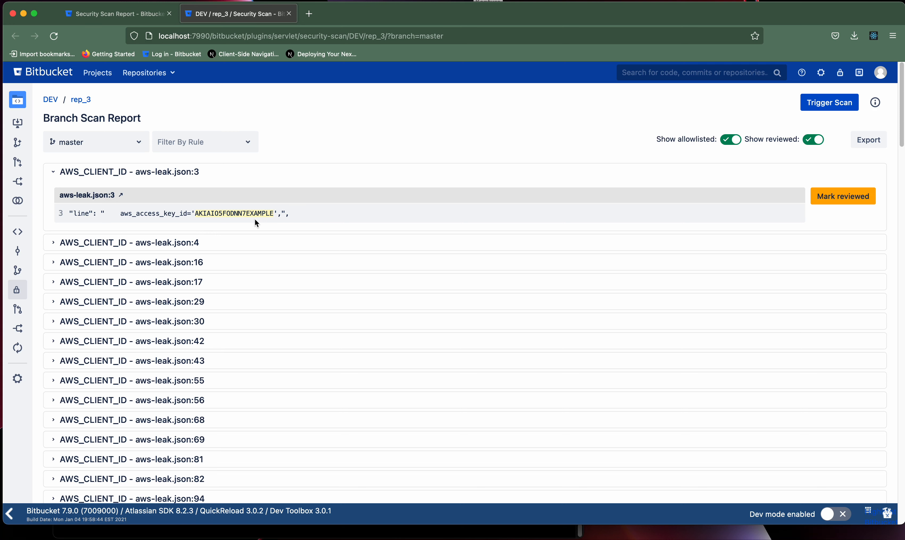
pyautogui.click(840, 200)
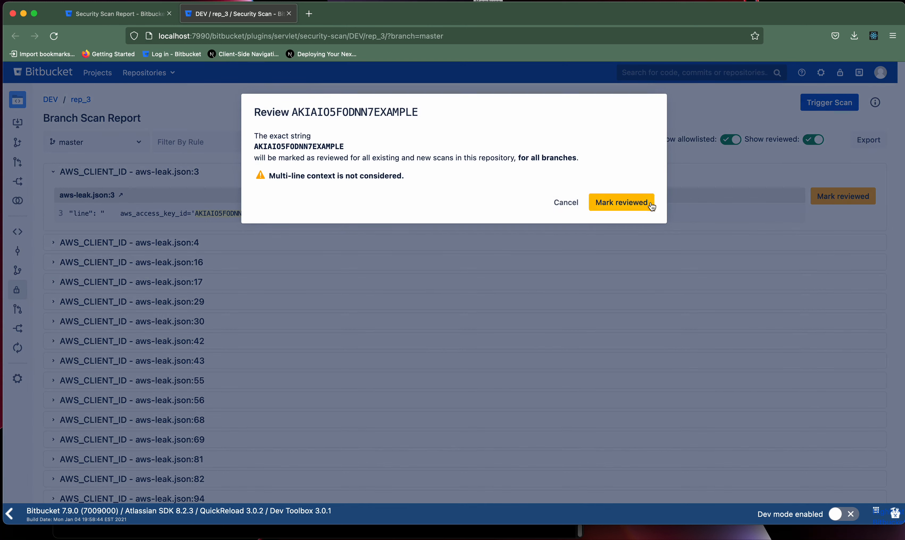
pyautogui.click(632, 202)
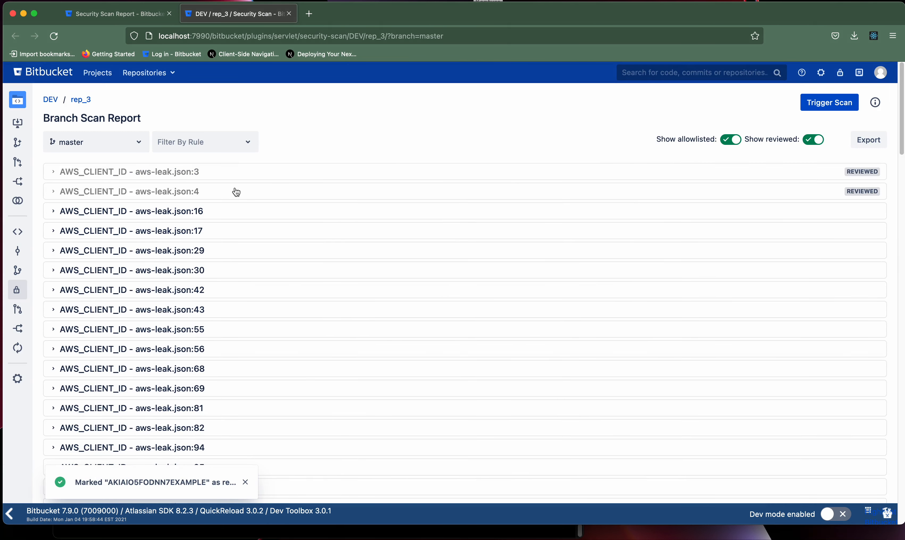
# Inspect the reviewed aws-leak.json:3 and :4 findings and toggle Show reviewed off and on.
pyautogui.click(322, 176)
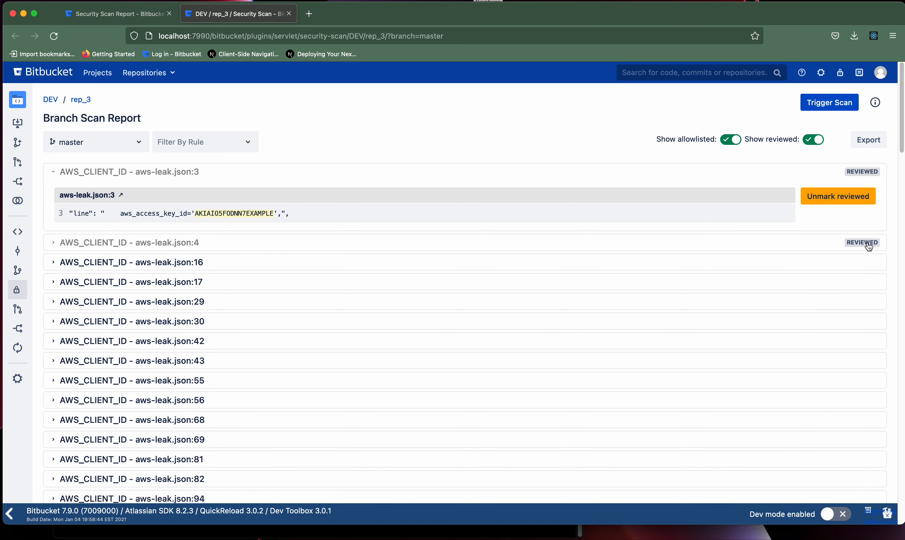
pyautogui.click(475, 250)
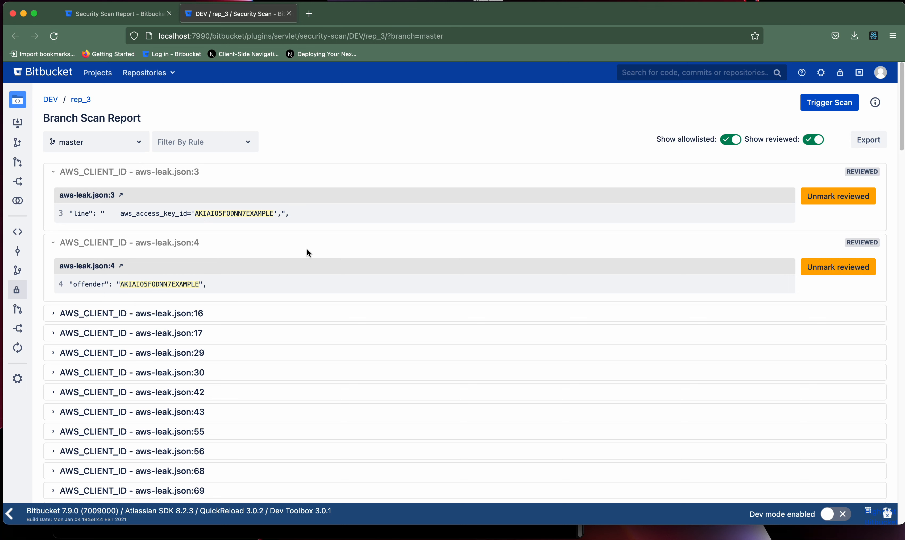
pyautogui.click(212, 179)
pyautogui.click(199, 195)
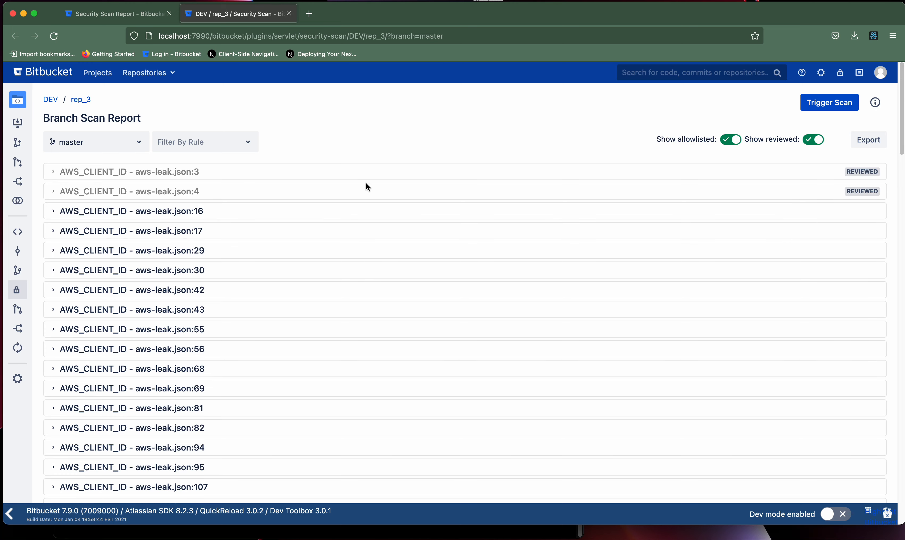
pyautogui.click(816, 144)
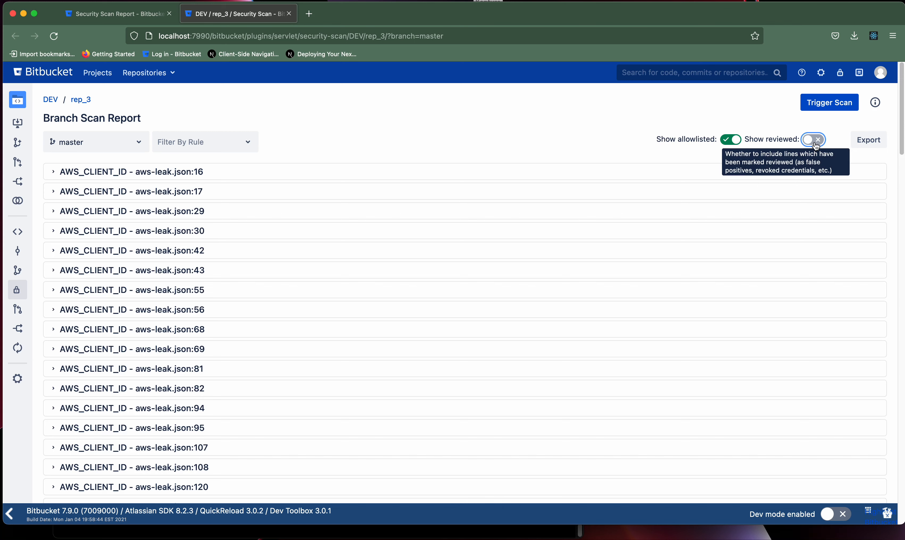
pyautogui.click(816, 144)
# Unmark the aws-leak.json:3 key as reviewed and return to rep_3's repository report.
pyautogui.click(643, 172)
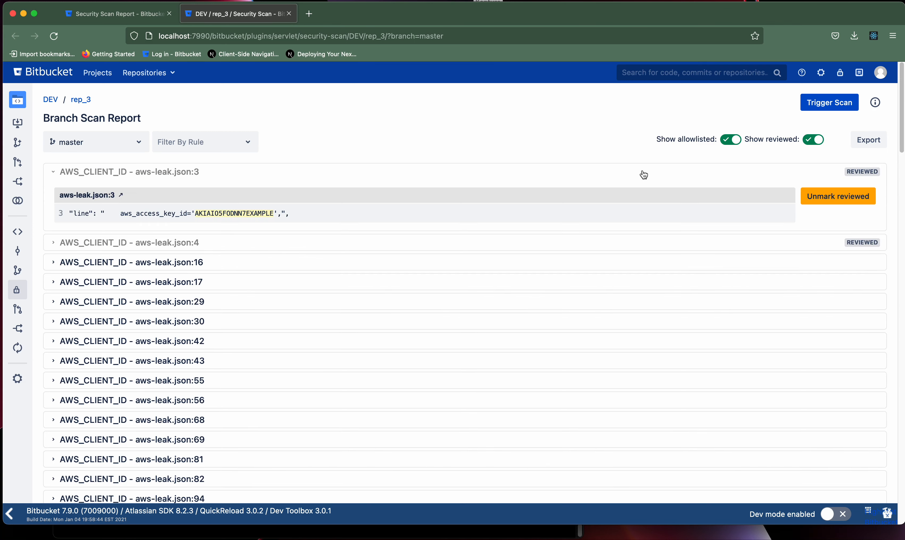
pyautogui.click(819, 196)
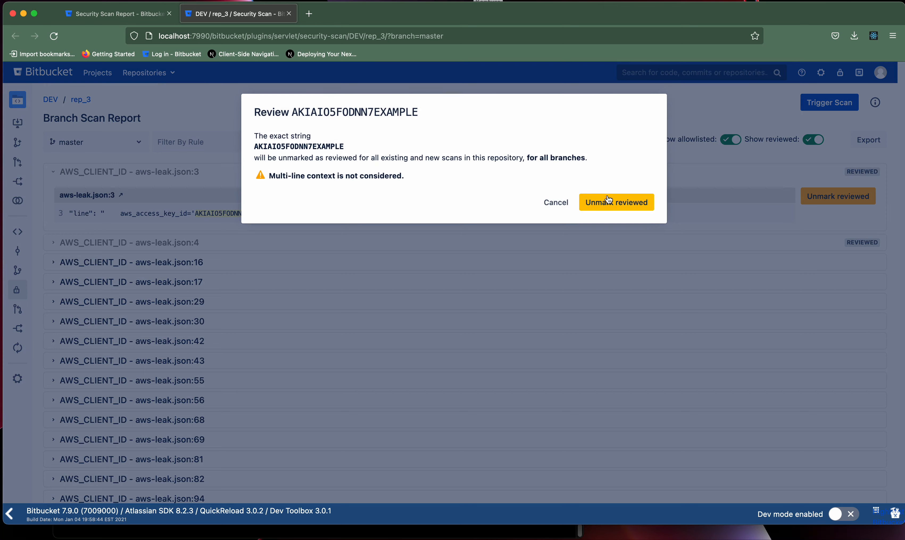
pyautogui.click(608, 200)
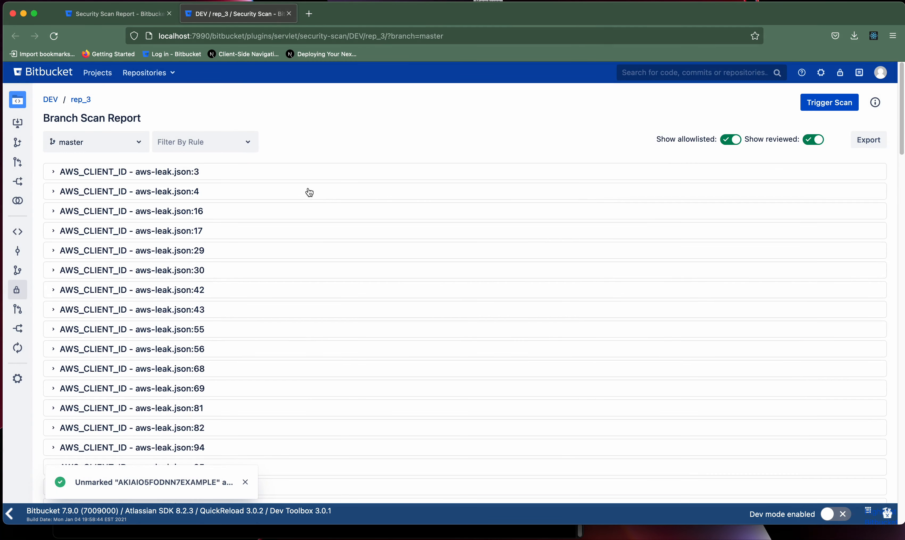
pyautogui.click(118, 20)
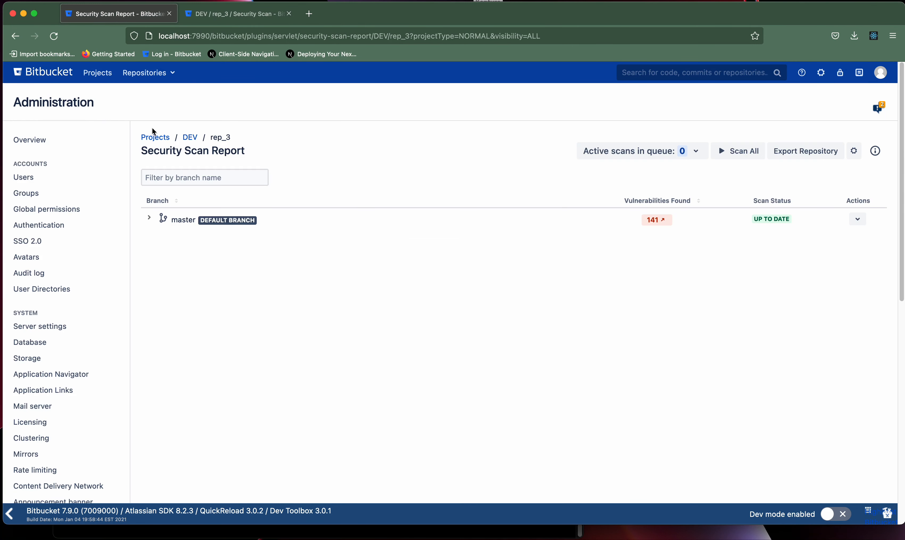
# From the DEV project report, schedule a scan of rep_2's new or modified branches.
pyautogui.click(155, 136)
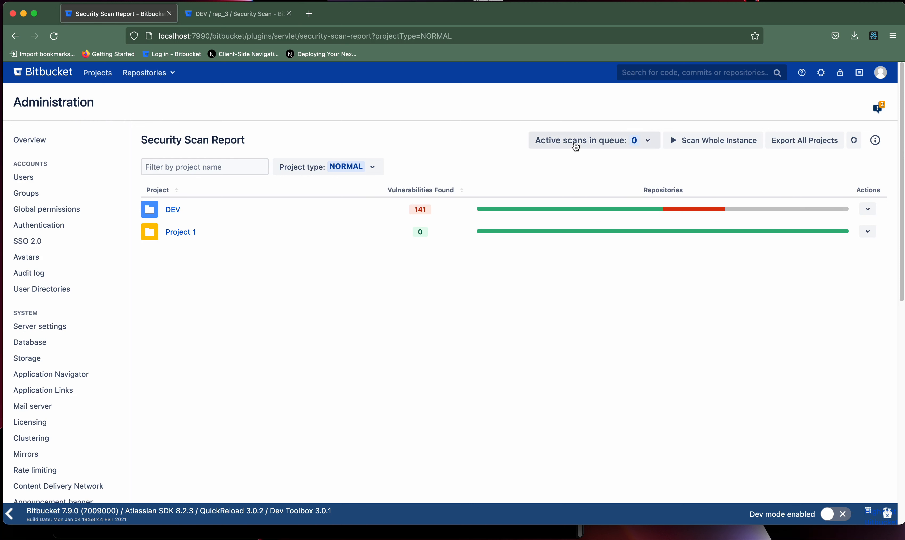
pyautogui.click(174, 210)
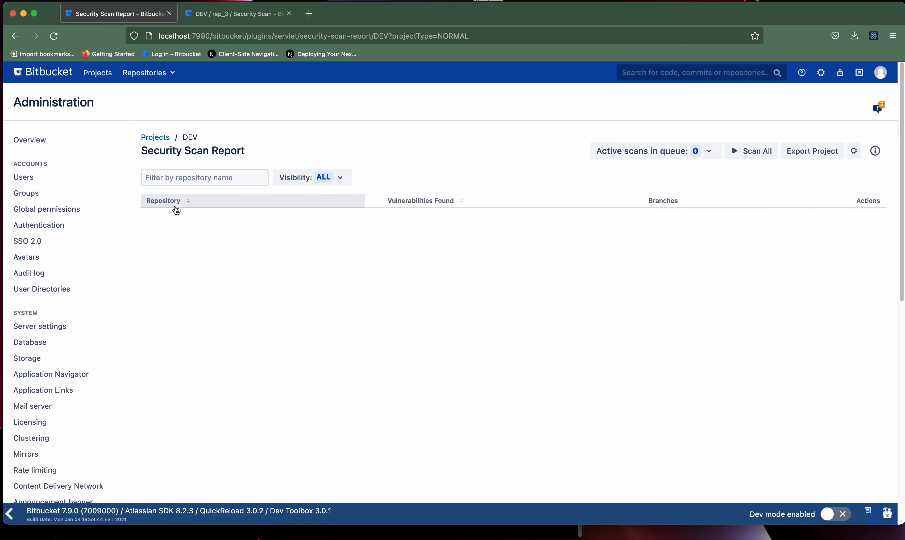
pyautogui.click(868, 290)
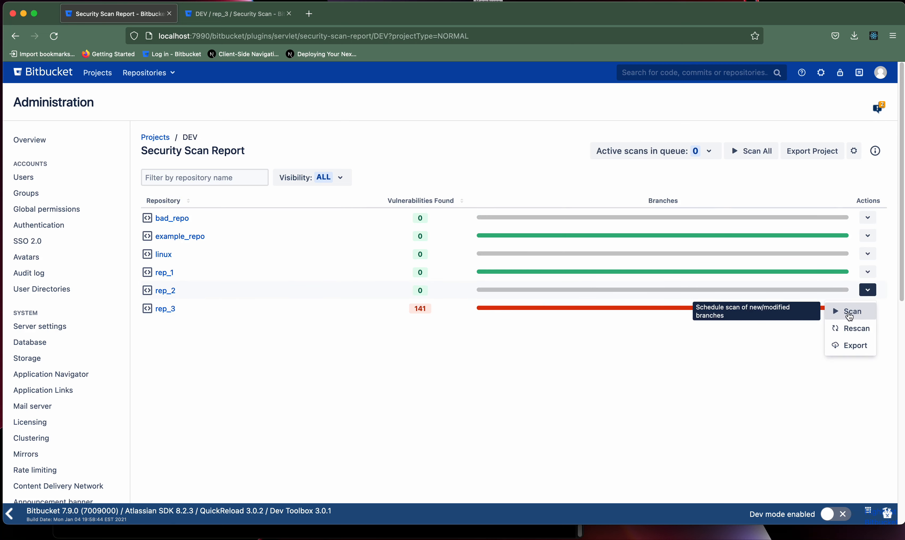
pyautogui.click(851, 312)
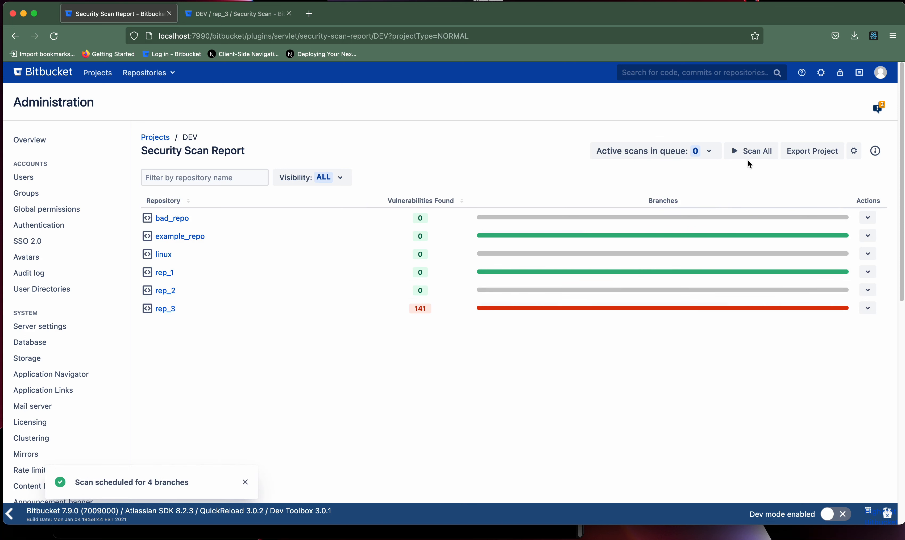
# Cancel the queued branch-1 and master scans and both running scans.
pyautogui.click(709, 151)
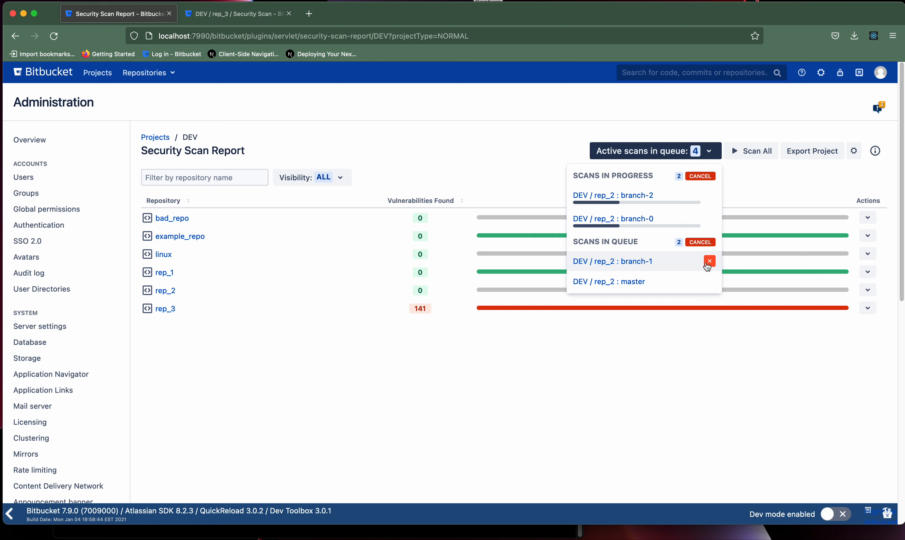
pyautogui.click(710, 262)
pyautogui.click(709, 262)
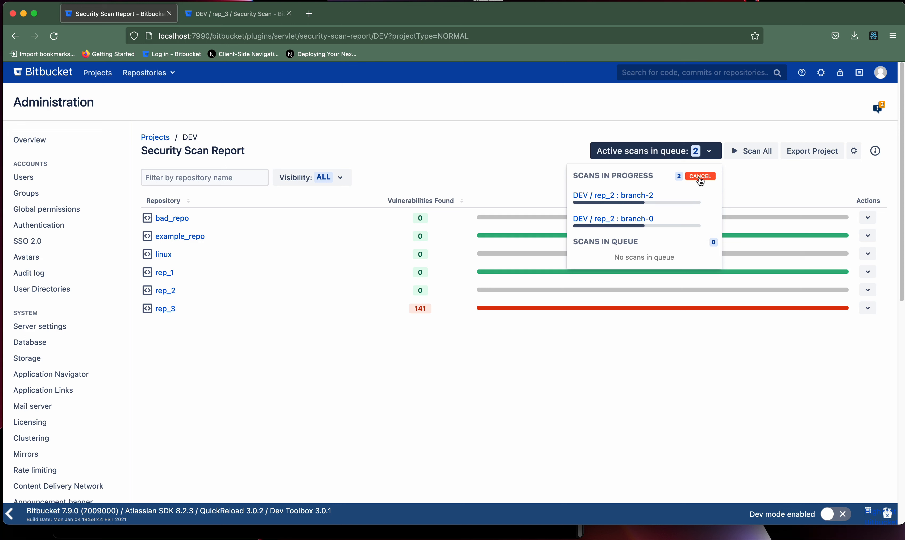
pyautogui.click(700, 179)
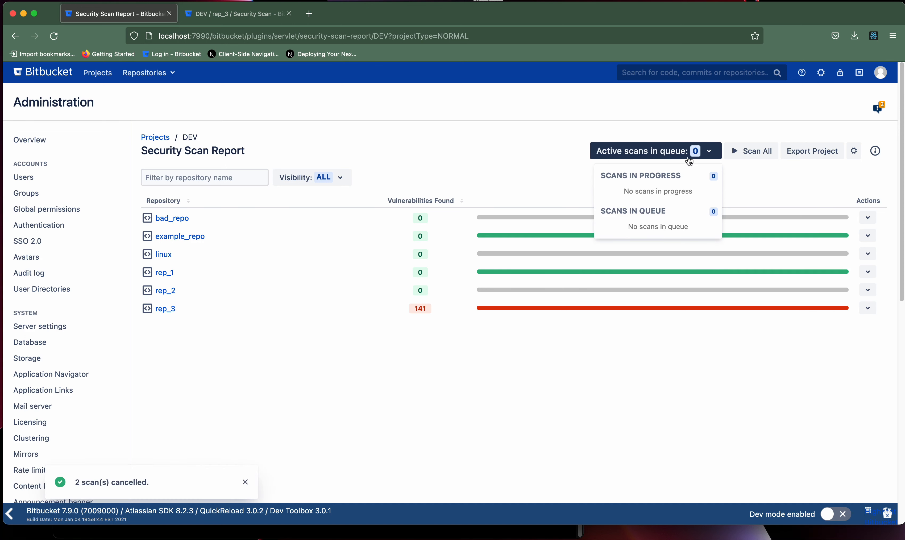
pyautogui.click(533, 174)
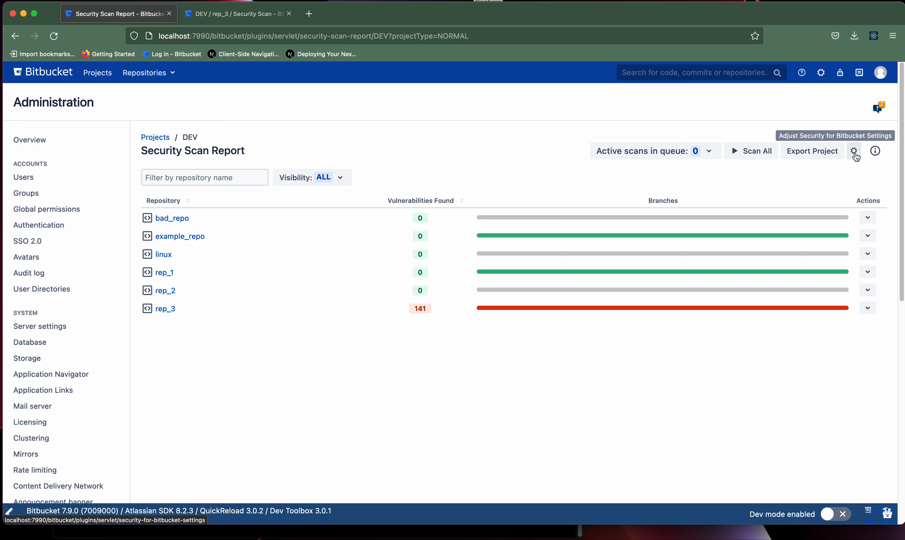
# Open the plugin settings in a new tab, keeping parallel scans per node at 2.
pyautogui.rightClick(855, 157)
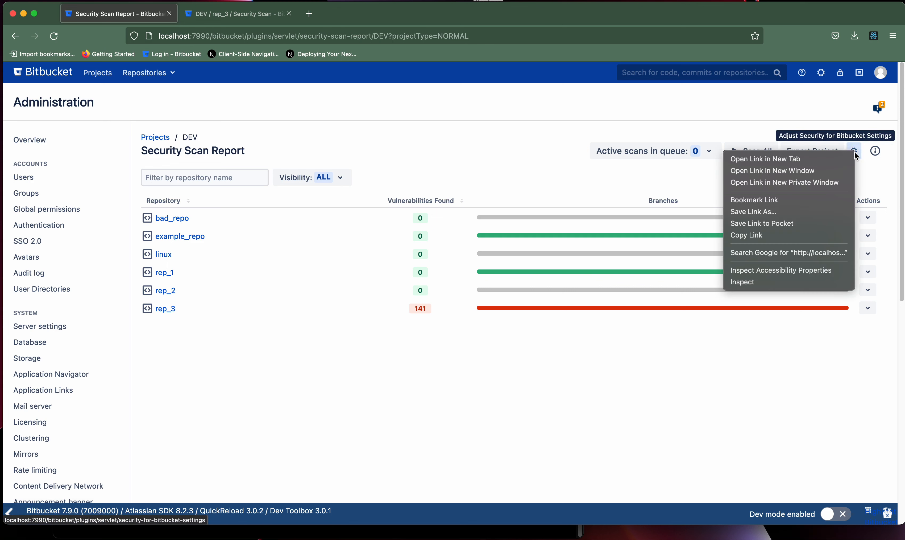
pyautogui.click(824, 156)
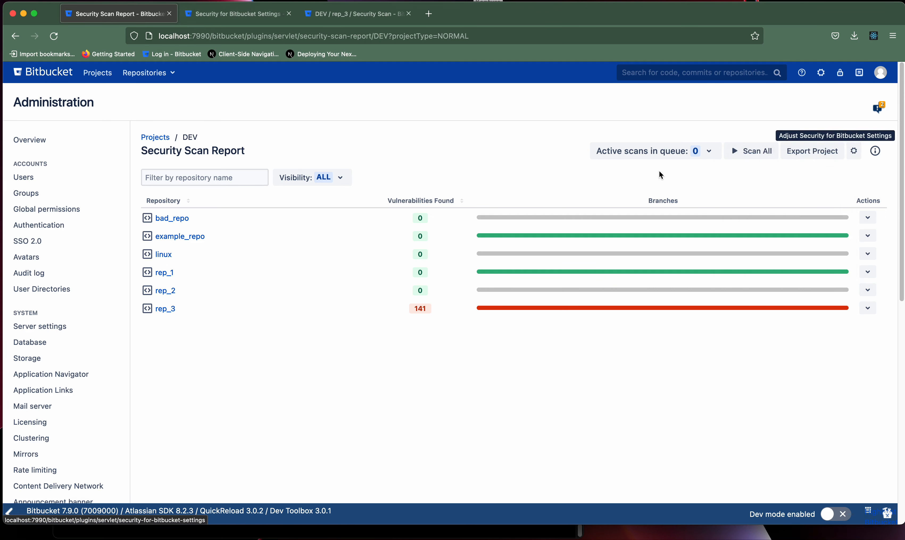
pyautogui.click(236, 14)
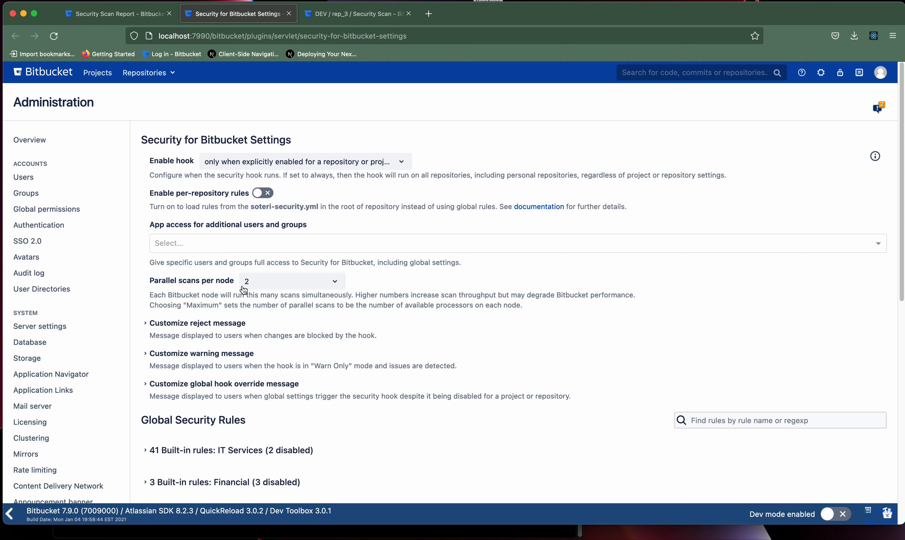
pyautogui.click(290, 287)
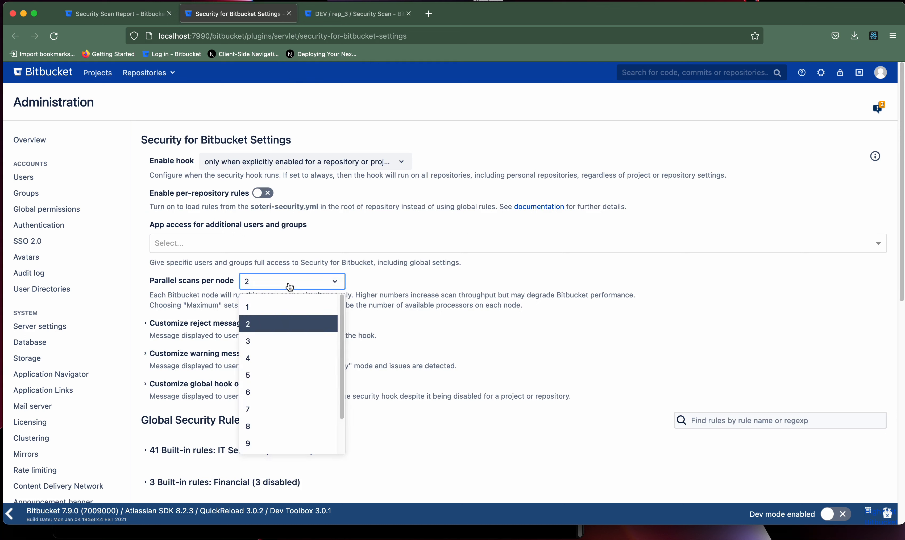
pyautogui.click(290, 286)
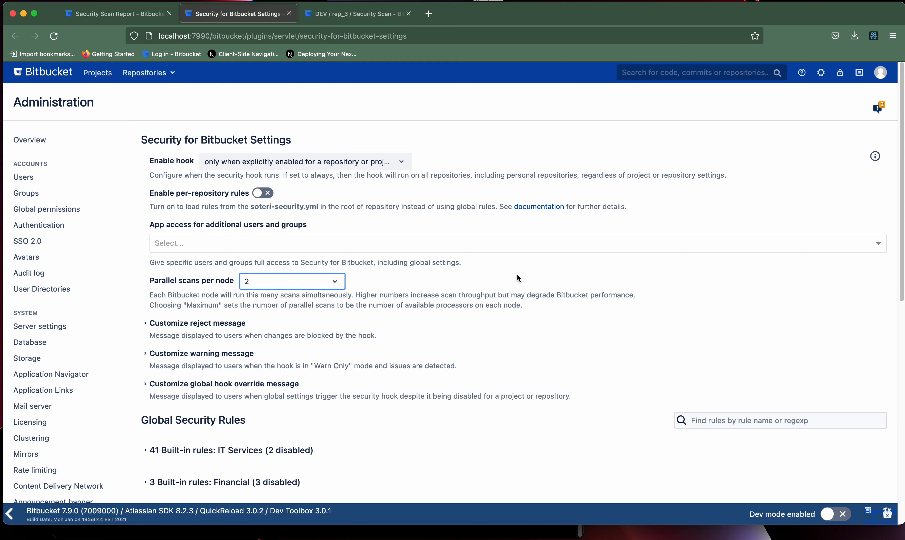
# Expand the list of 41 built-in IT Services rules.
pyautogui.scroll(-5, 896, 346)
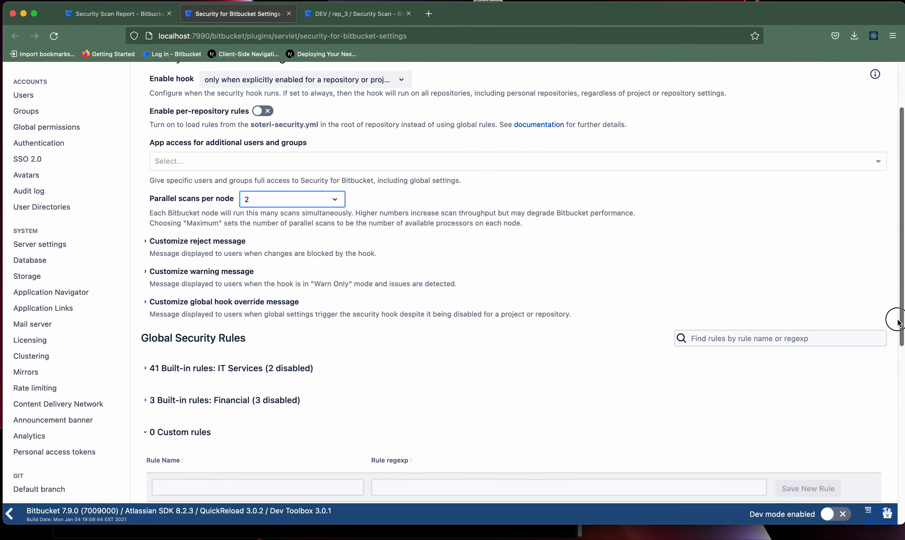
pyautogui.scroll(-1, 870, 360)
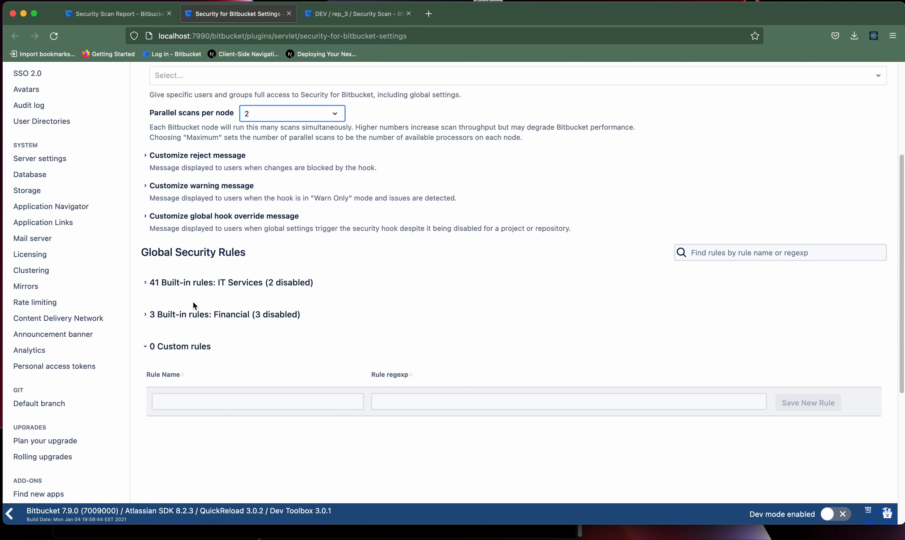
pyautogui.click(193, 289)
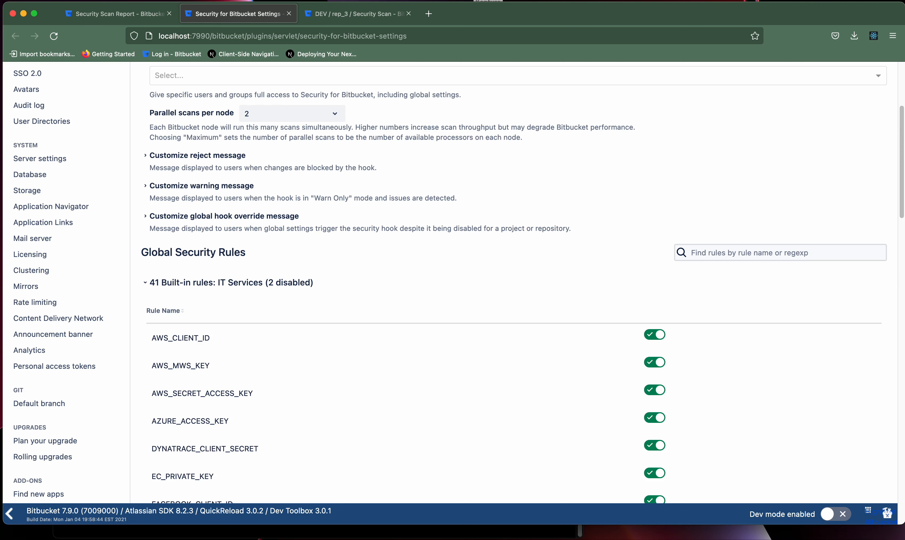
pyautogui.moveTo(899, 212); pyautogui.dragTo(867, 234)
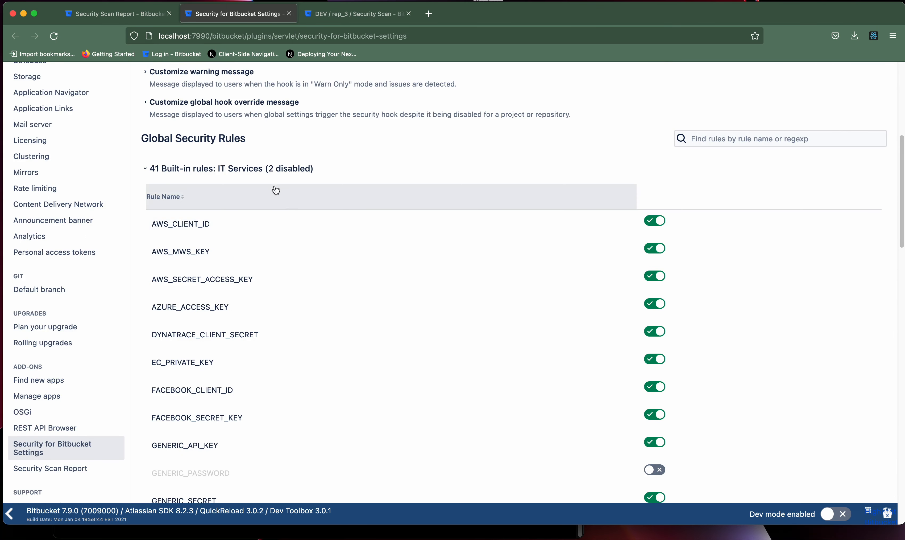
# Save custom rule TEST with regexp 'test', then go back to the DEV Security Scan Report tab.
pyautogui.click(249, 171)
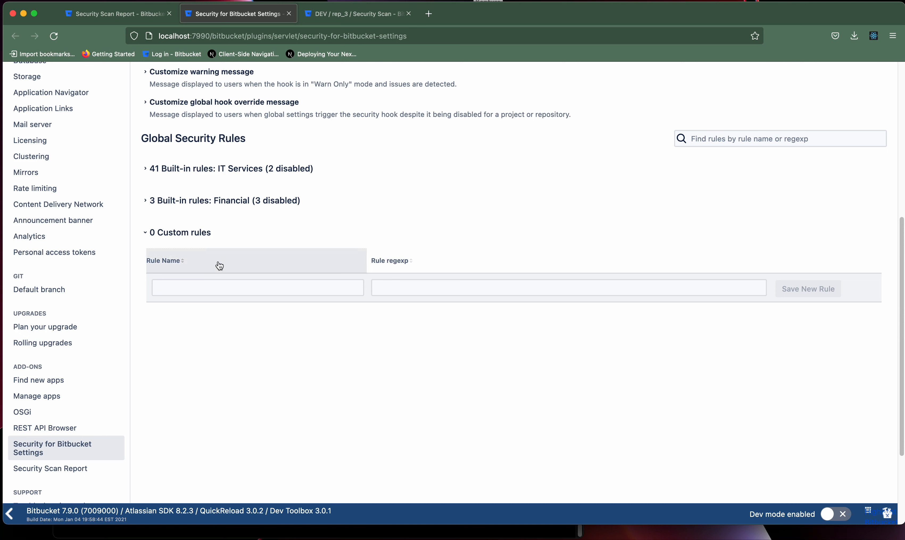
pyautogui.click(245, 286)
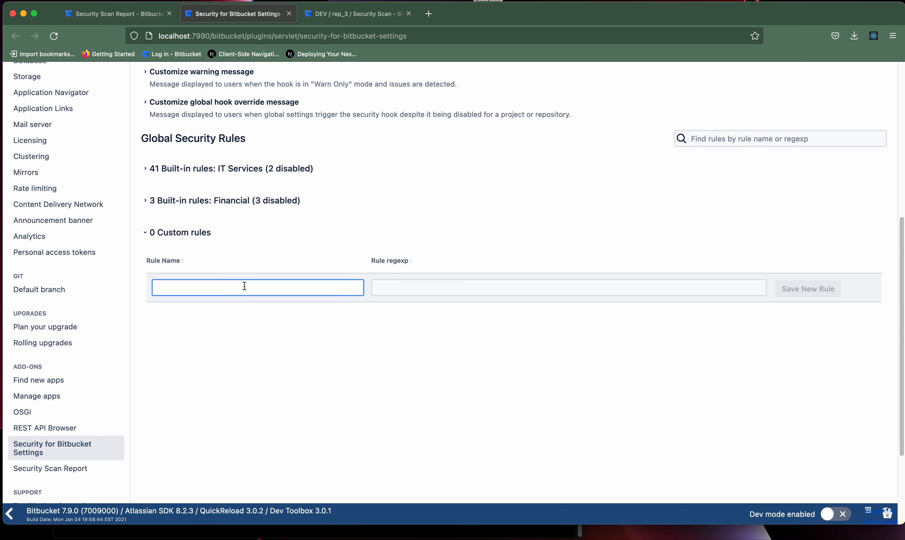
pyautogui.write('TEST')
pyautogui.press('Tab')
pyautogui.write('test')
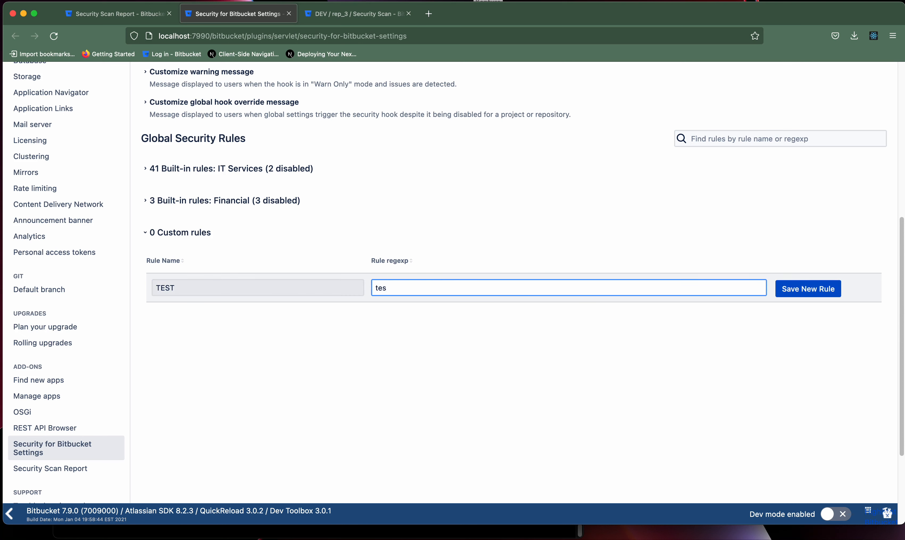
pyautogui.click(790, 280)
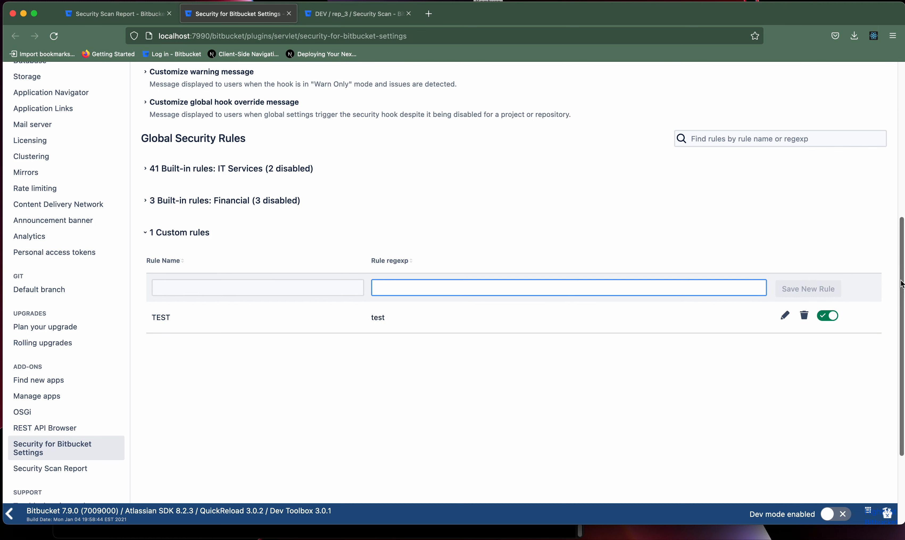
pyautogui.moveTo(901, 281); pyautogui.dragTo(891, 140)
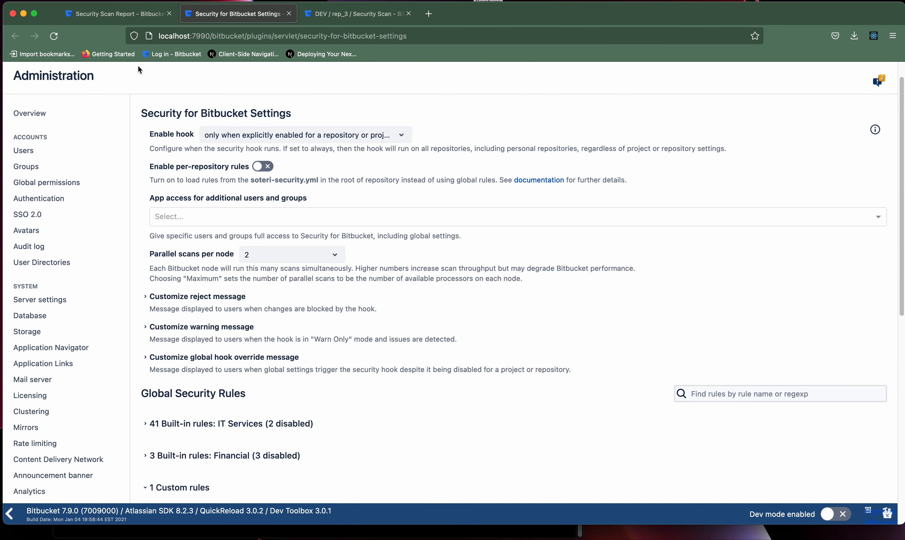
pyautogui.click(124, 14)
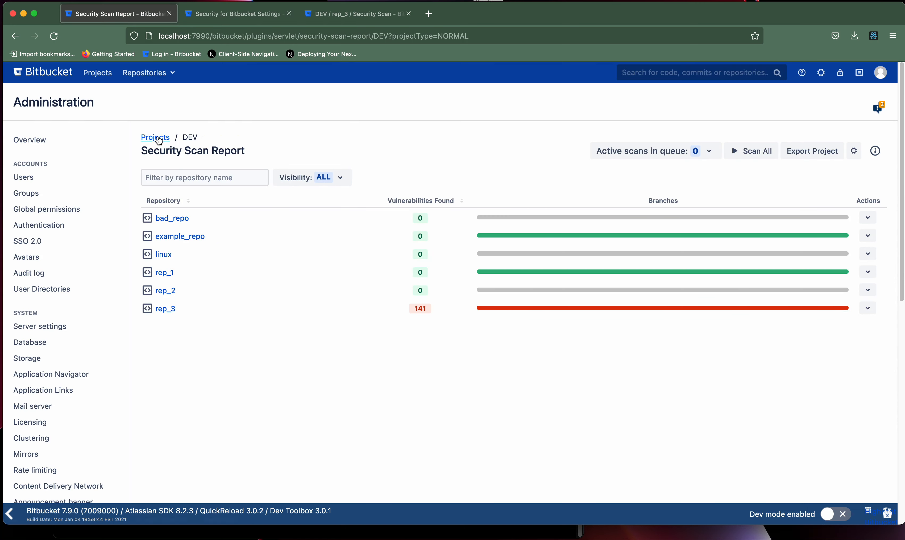
# From the all-projects report, schedule a scan of Project 1's branches.
pyautogui.click(155, 137)
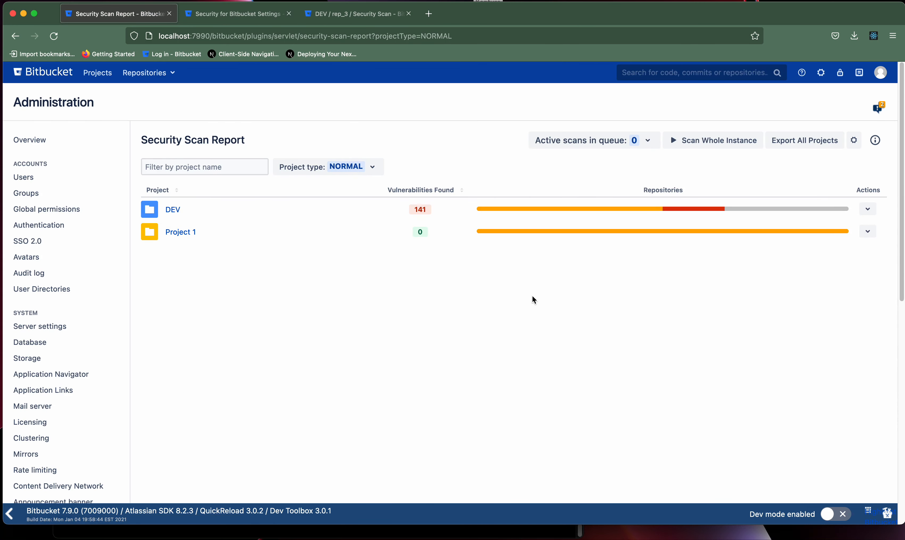
pyautogui.moveTo(625, 231)
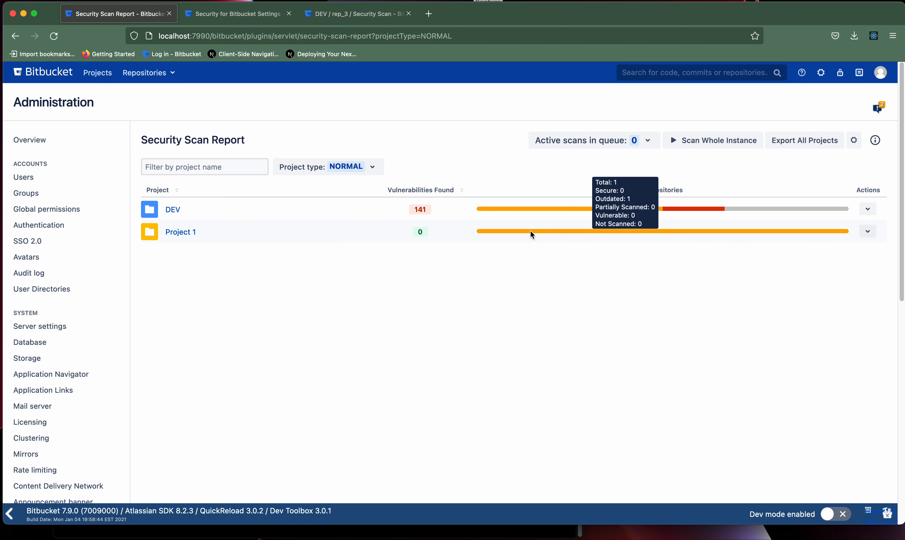
pyautogui.moveTo(526, 208)
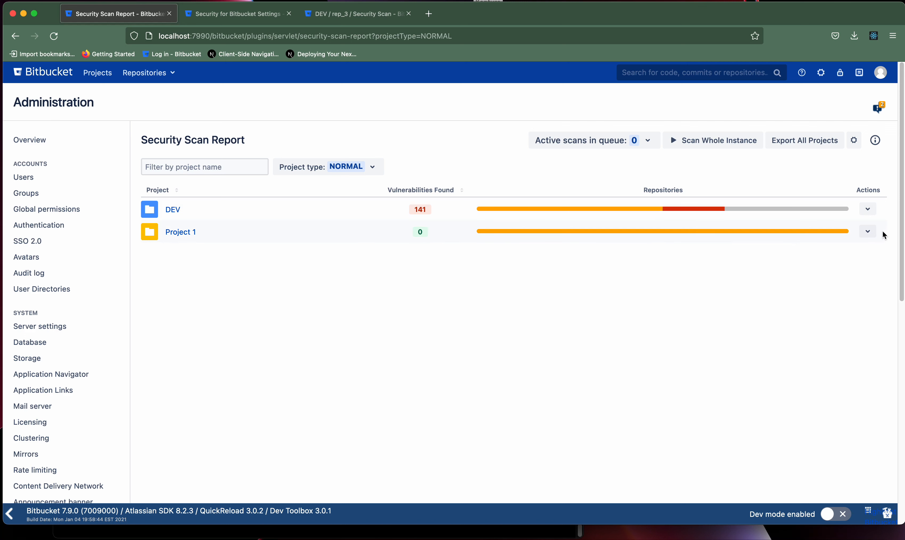
pyautogui.click(868, 231)
pyautogui.click(801, 250)
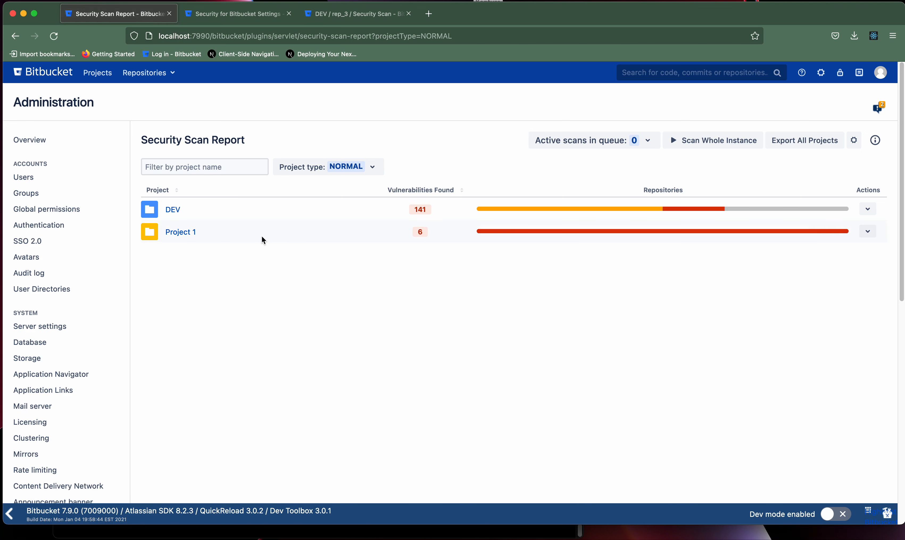
# Check rep_1 master's TEST finding in add_file.txt, then close it for DEV rep_3's report.
pyautogui.click(182, 232)
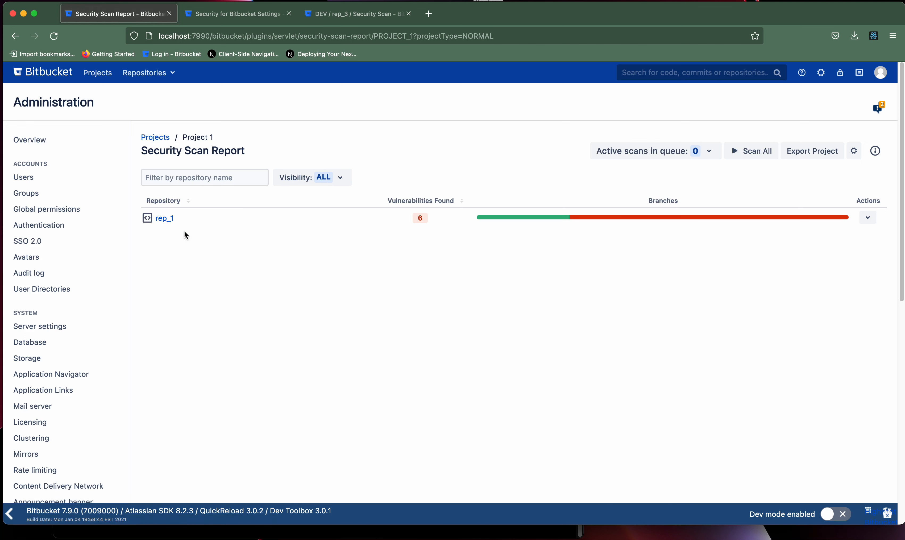
pyautogui.click(165, 218)
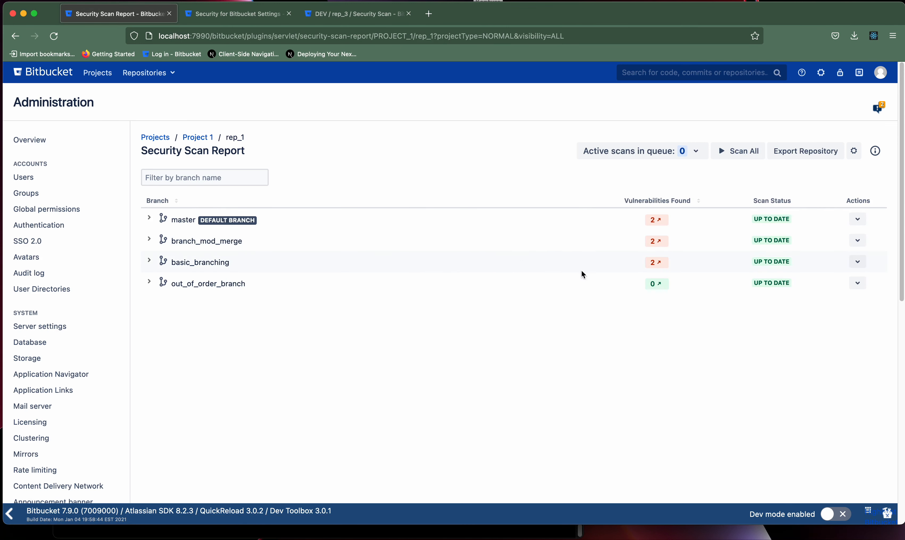
pyautogui.click(656, 220)
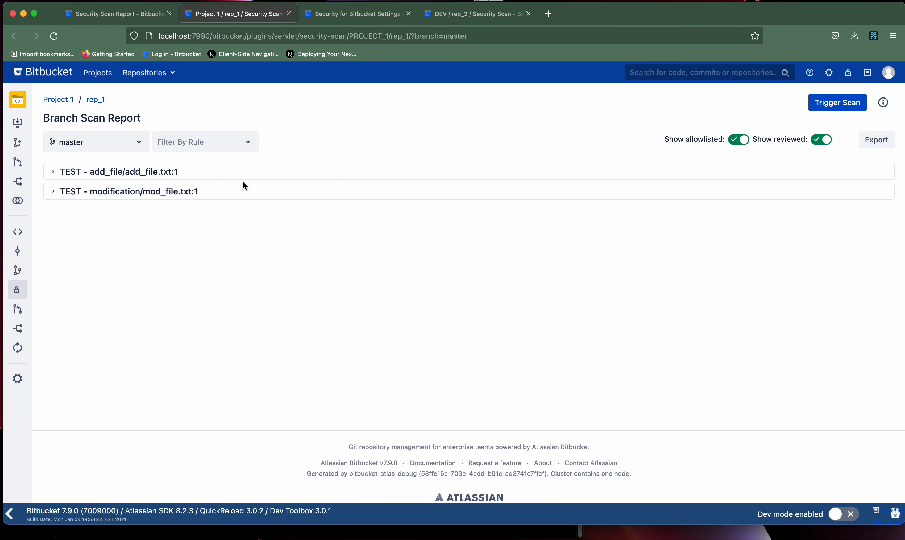
pyautogui.click(217, 172)
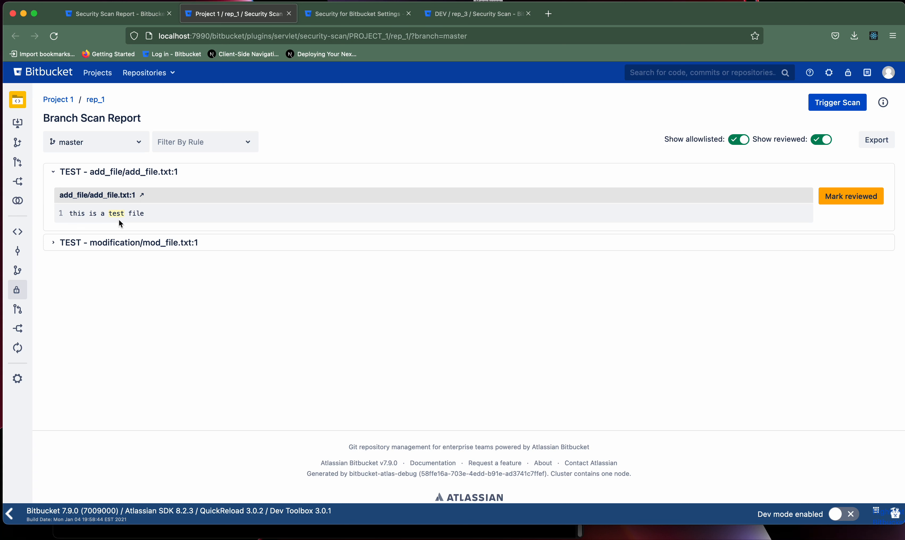
pyautogui.click(289, 15)
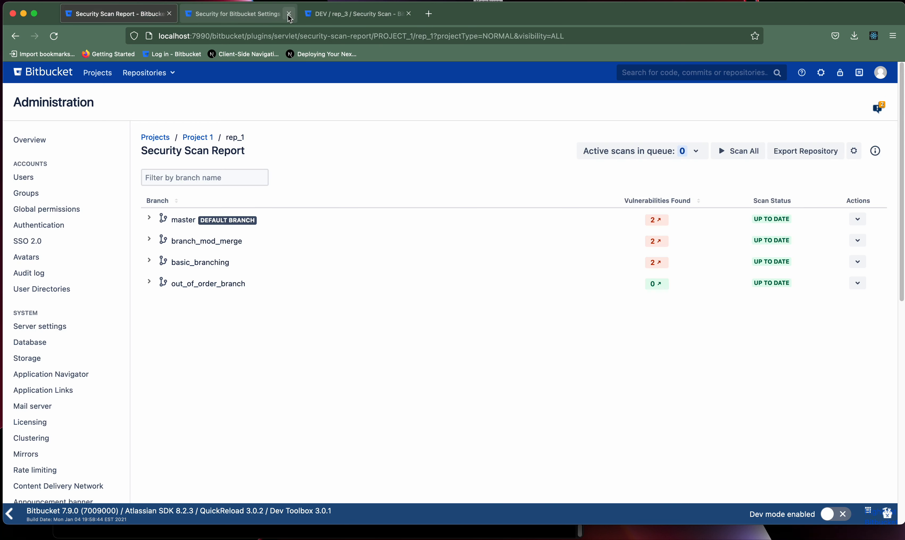
pyautogui.click(341, 15)
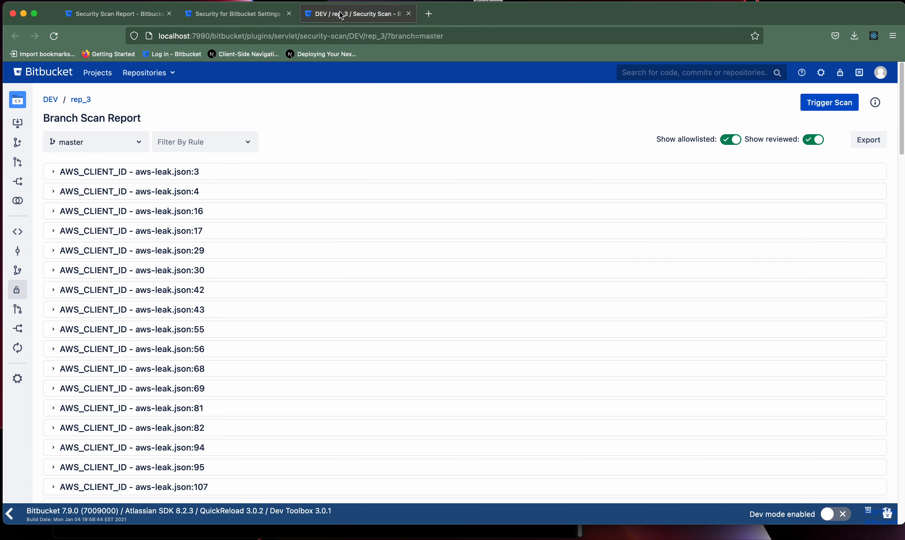
# Delete the TEST custom rule from the Security for Bitbucket settings.
pyautogui.click(409, 14)
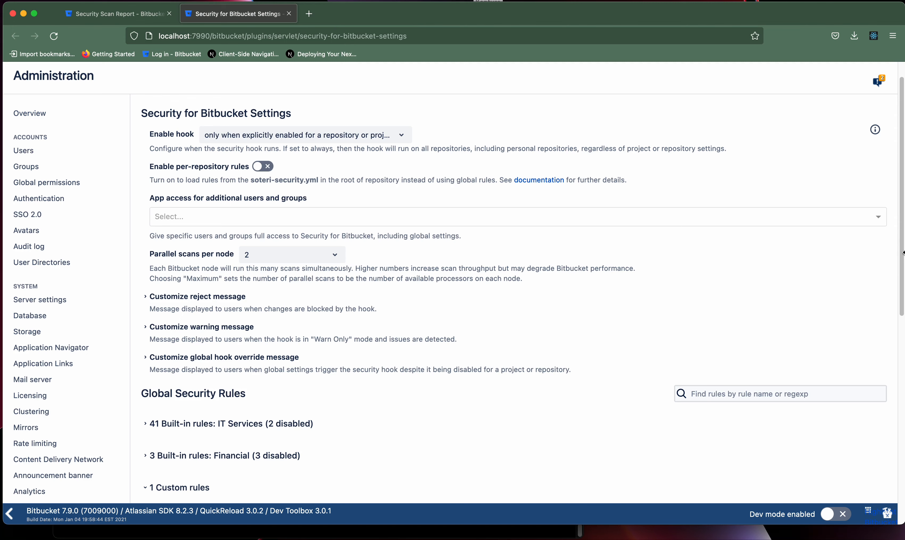
pyautogui.scroll(-6, 786, 373)
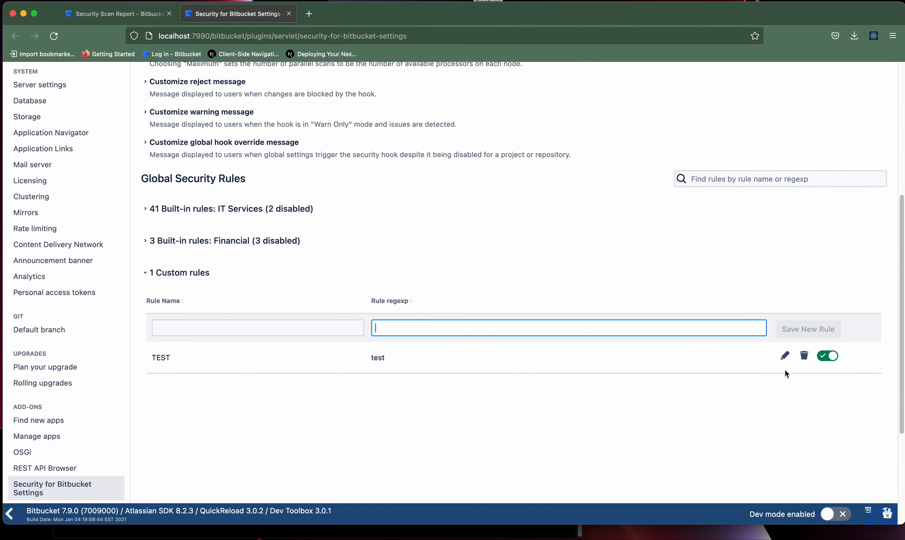
pyautogui.click(785, 355)
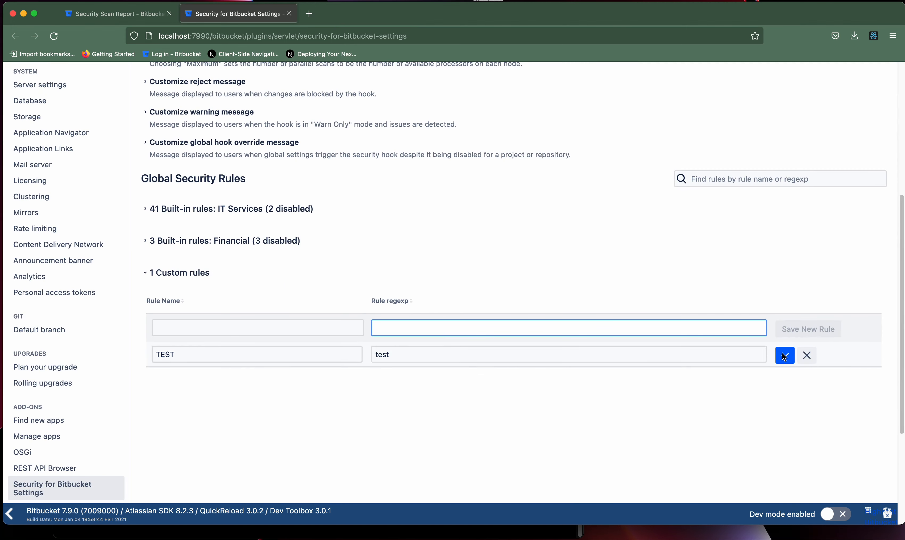
pyautogui.click(804, 355)
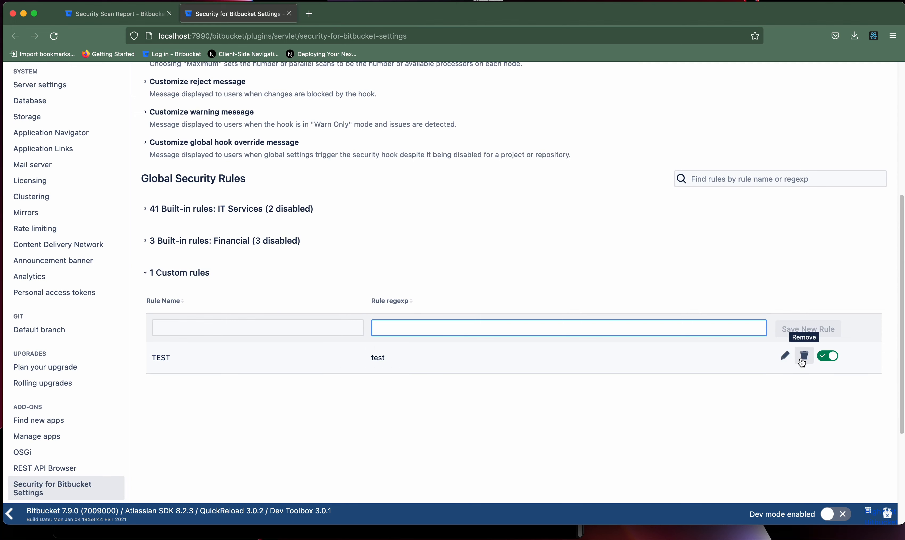
pyautogui.click(803, 357)
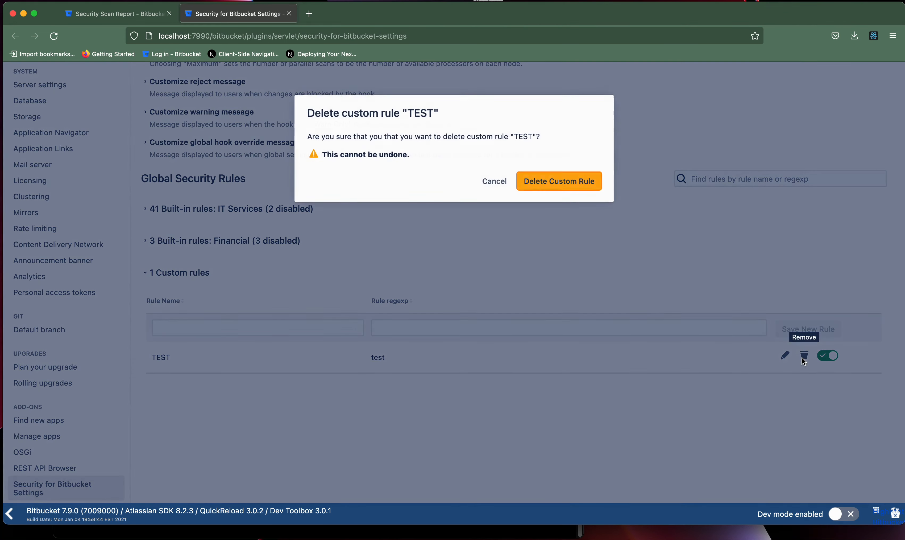
pyautogui.click(561, 184)
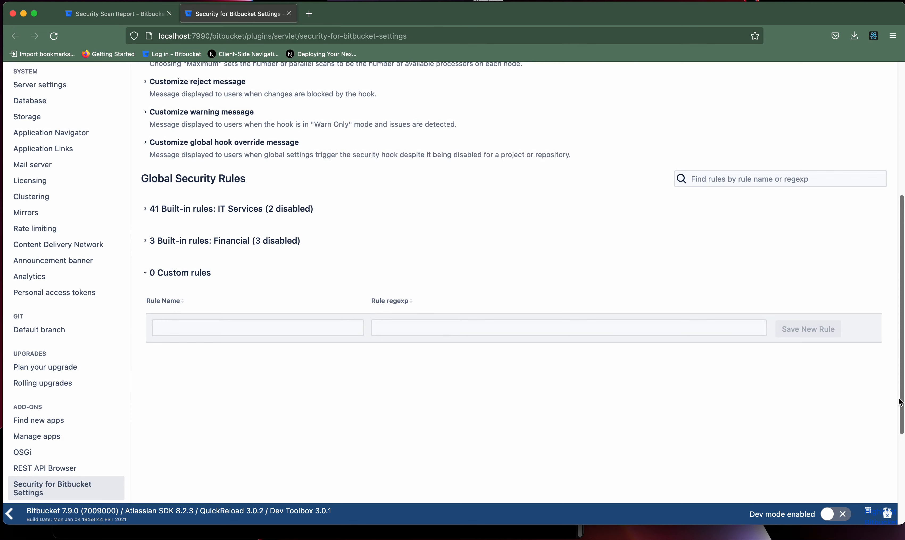
# Enable per-repository rules loaded from soteri-security.yml.
pyautogui.moveTo(901, 401); pyautogui.dragTo(895, 261)
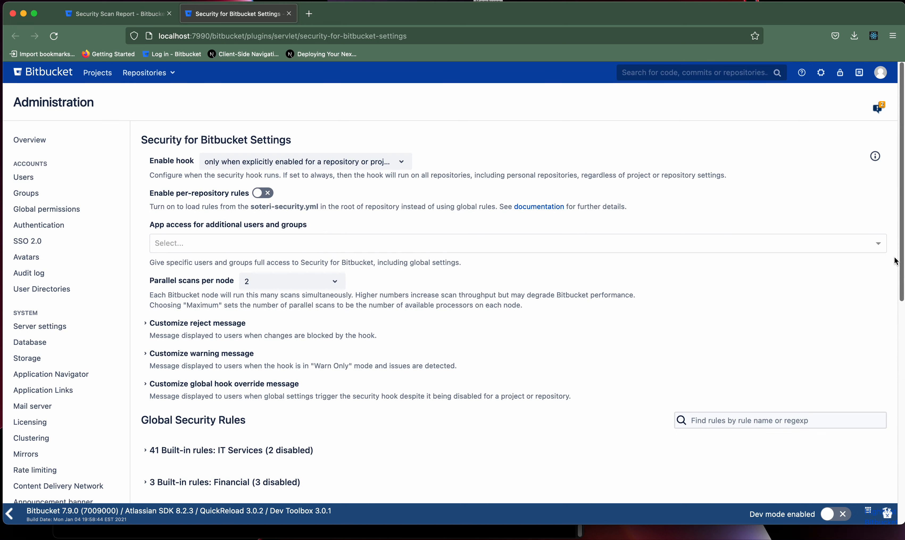
pyautogui.click(263, 198)
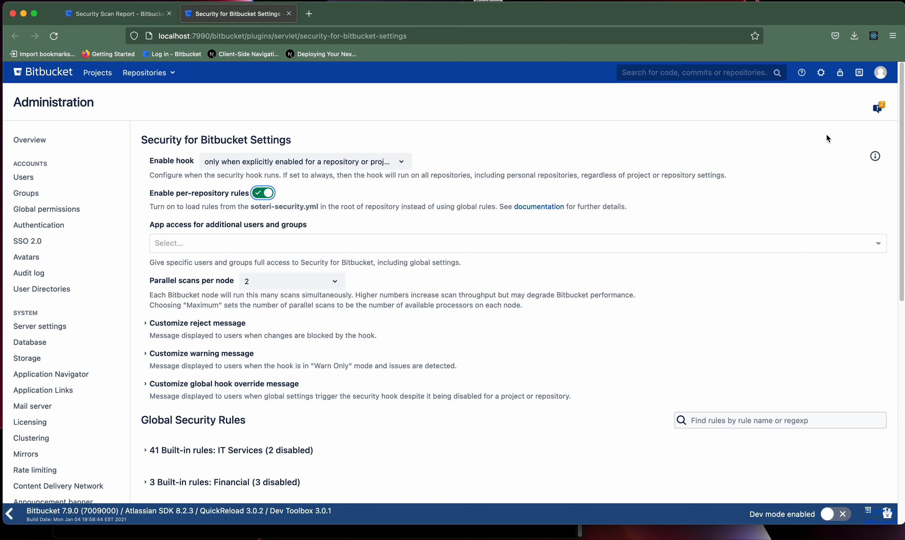
pyautogui.rightClick(876, 158)
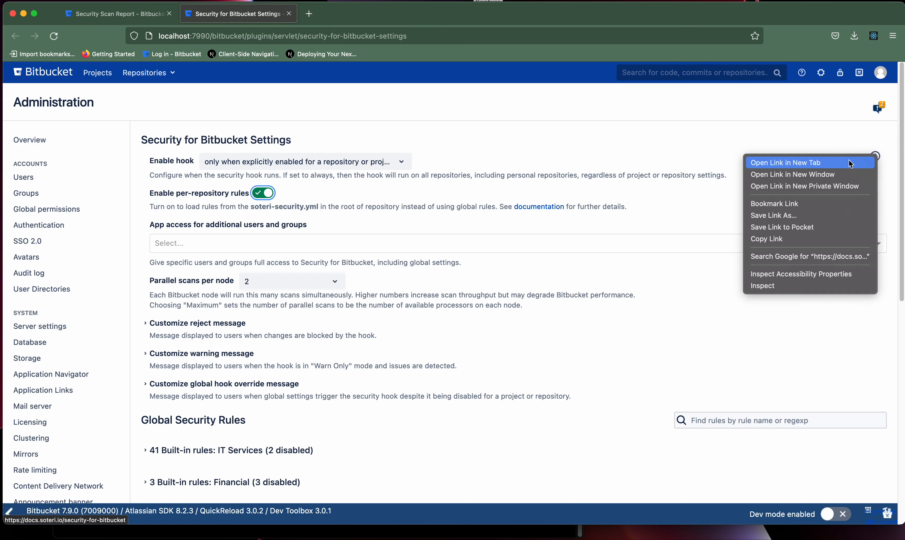
# Open the Soteri docs in a new tab at Defining Repository-Level Detection Rules.
pyautogui.click(787, 162)
pyautogui.click(355, 14)
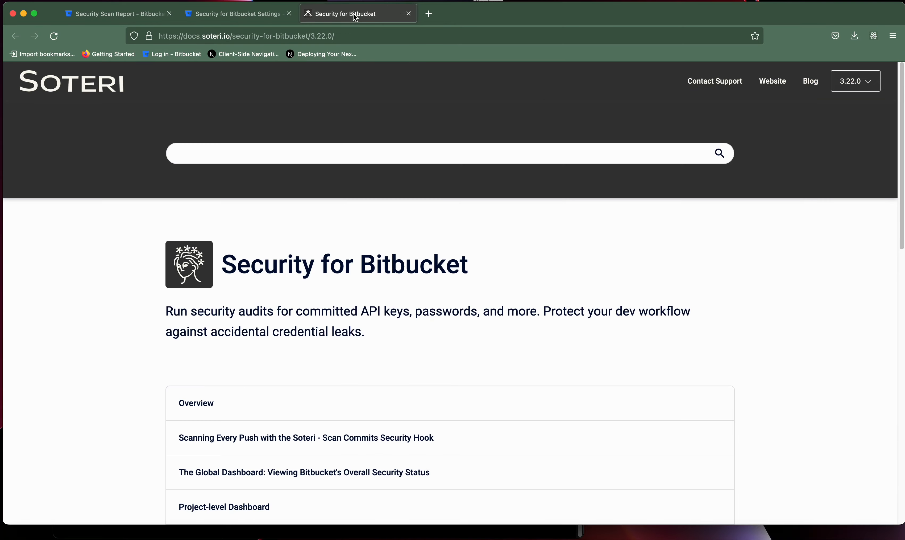
pyautogui.moveTo(902, 160); pyautogui.dragTo(896, 405)
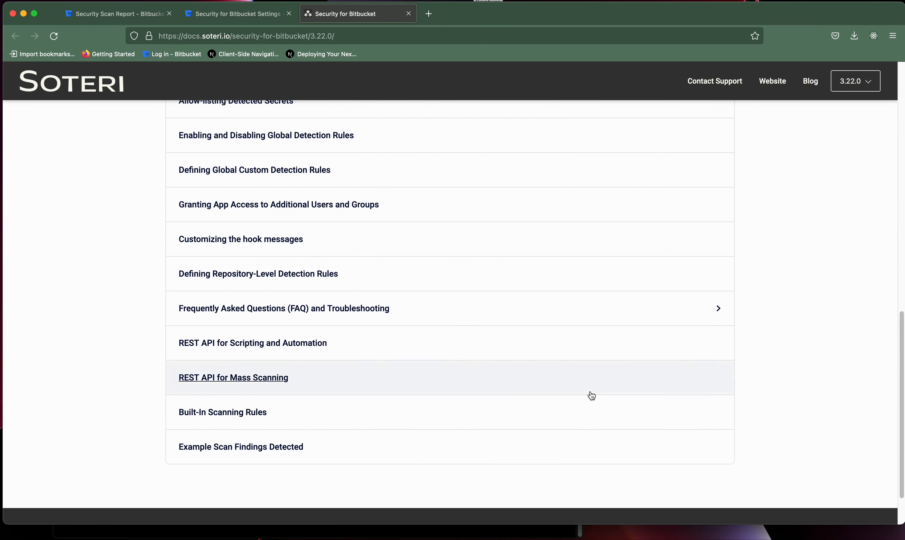
pyautogui.click(286, 274)
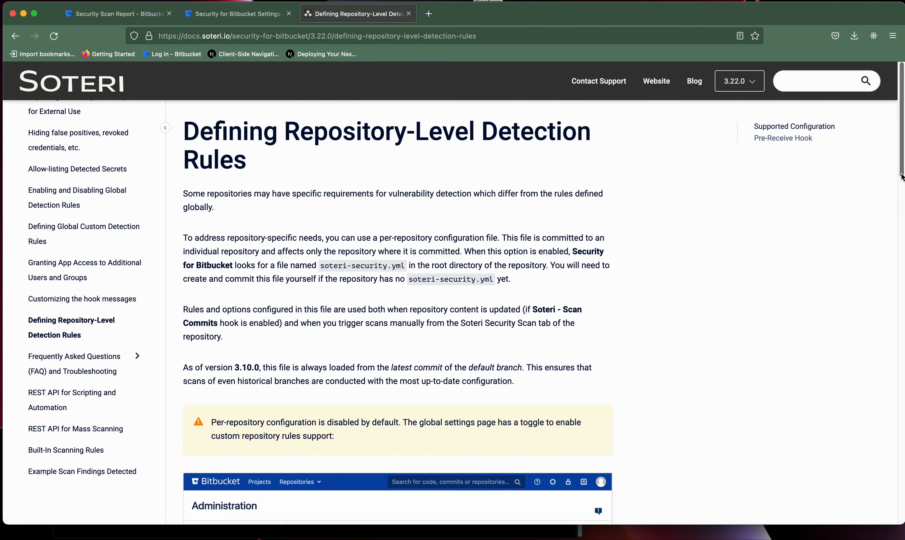
pyautogui.moveTo(900, 175); pyautogui.dragTo(902, 423)
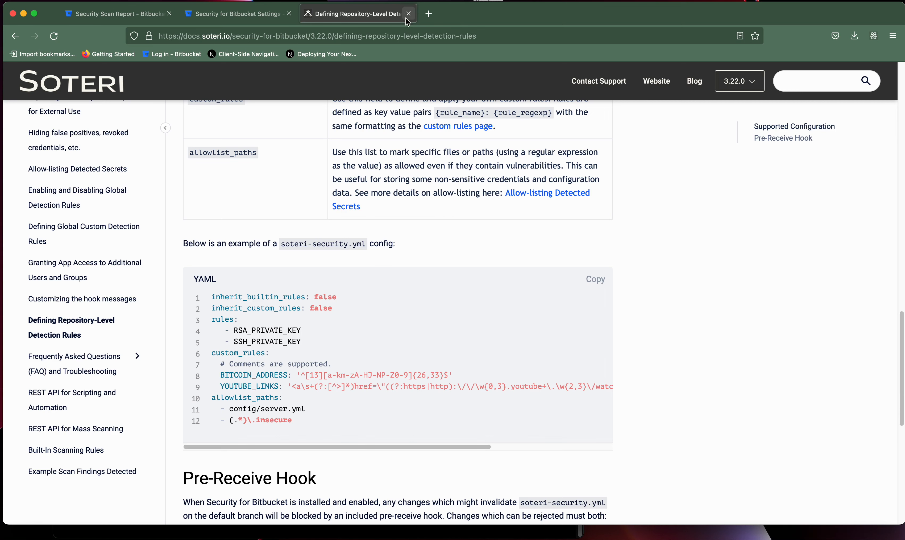
# Add a user and the stash-users group to app access, then remove both again.
pyautogui.click(244, 14)
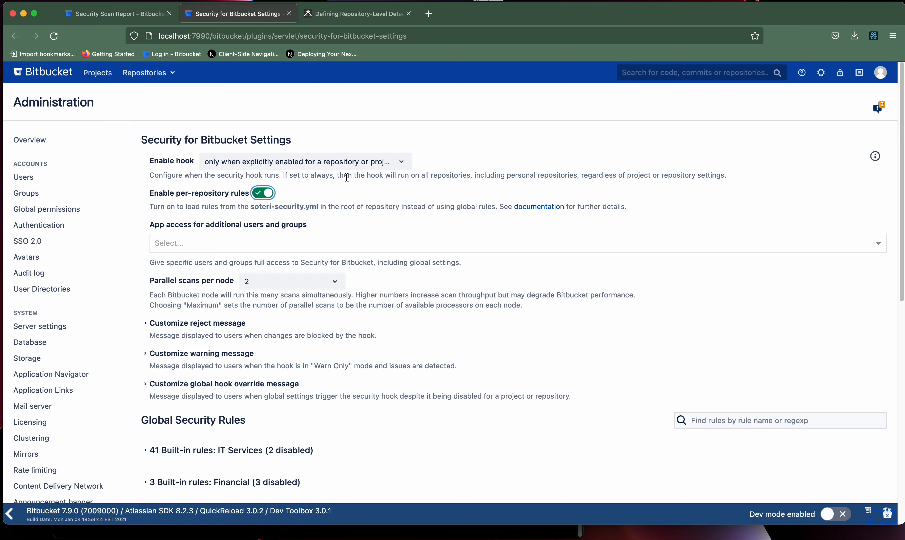
pyautogui.click(238, 244)
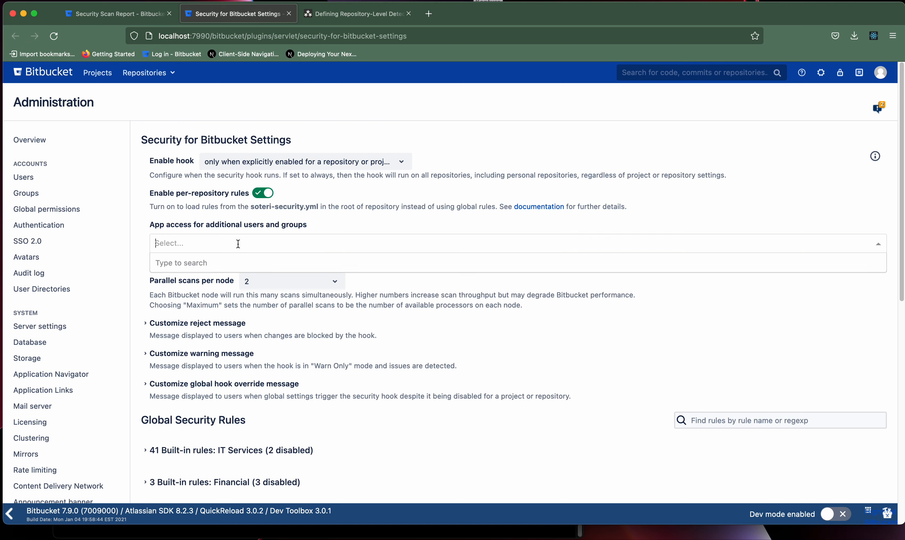
pyautogui.write('ell')
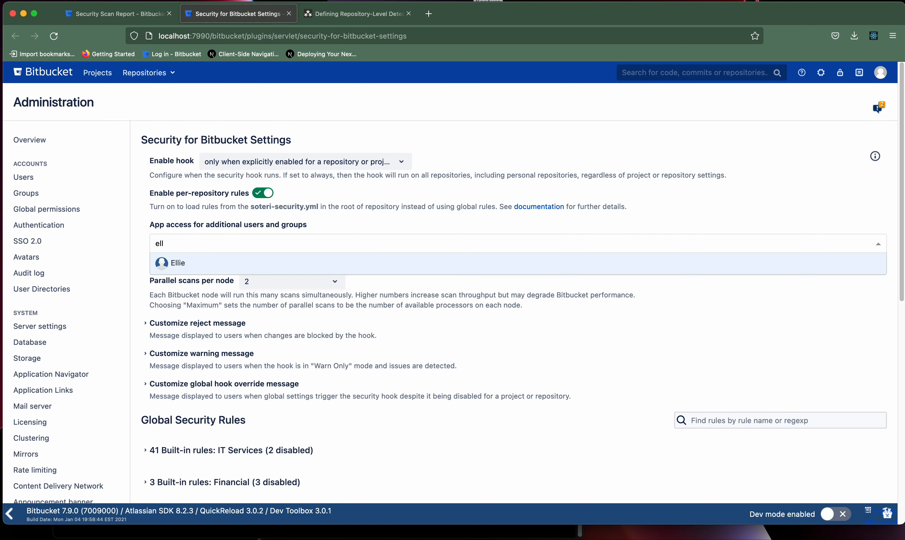
pyautogui.click(202, 262)
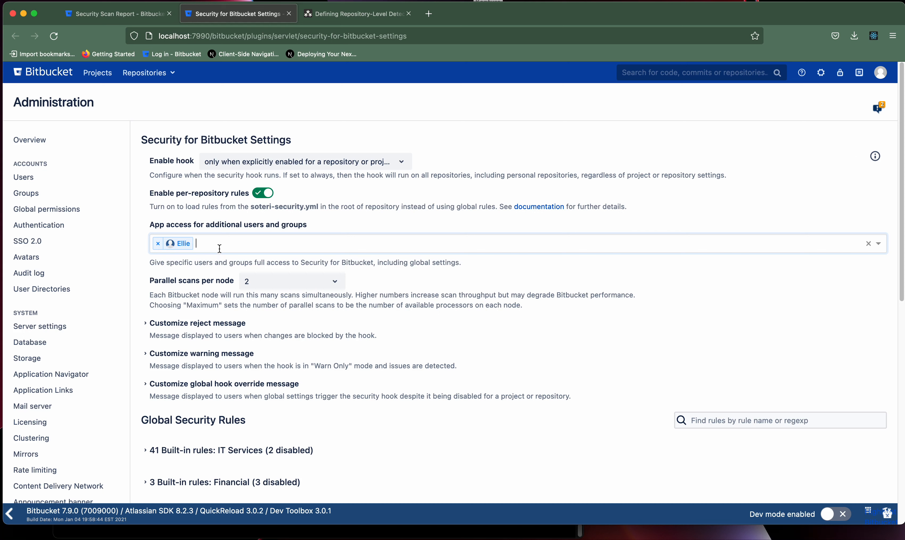
pyautogui.write('st')
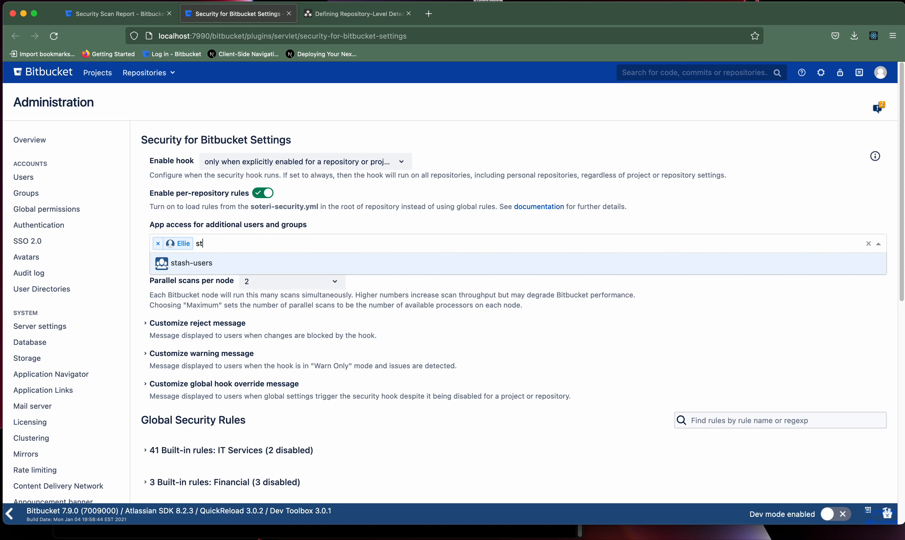
pyautogui.click(193, 263)
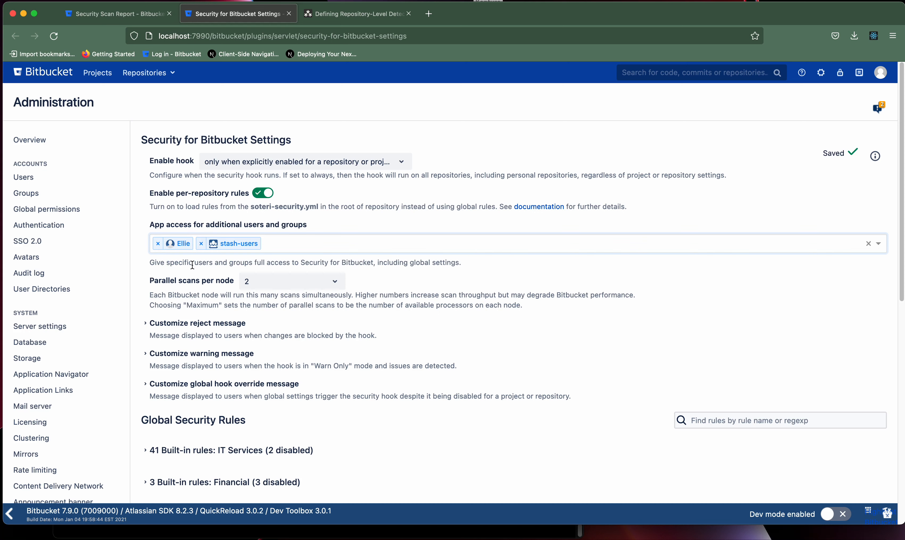
pyautogui.click(201, 243)
pyautogui.click(158, 243)
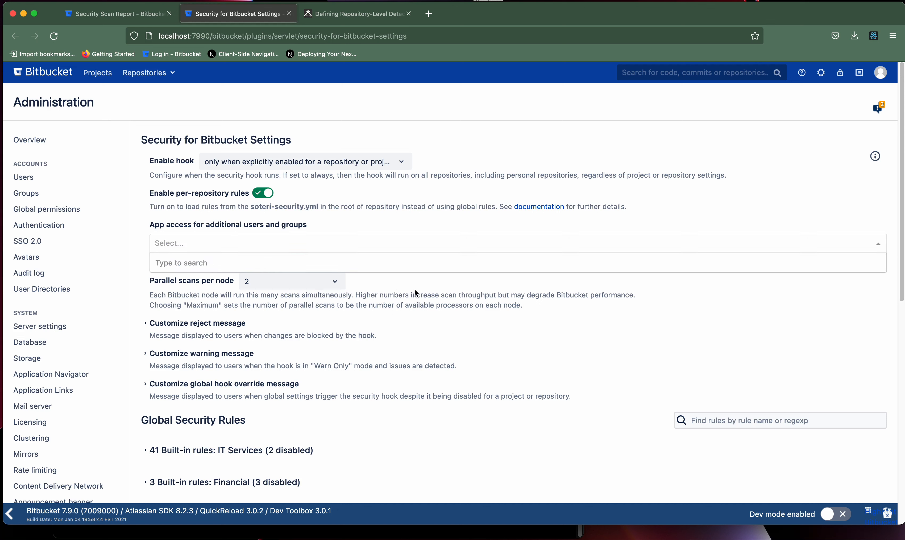
# Set Enable hook to 'always (cannot be disabled)' and try Global hook mode Warn only.
pyautogui.click(329, 164)
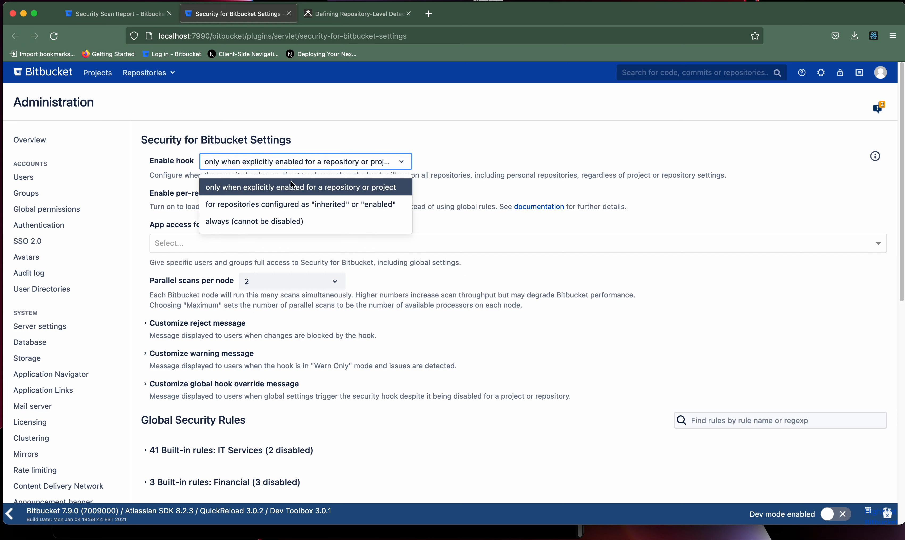
pyautogui.click(264, 222)
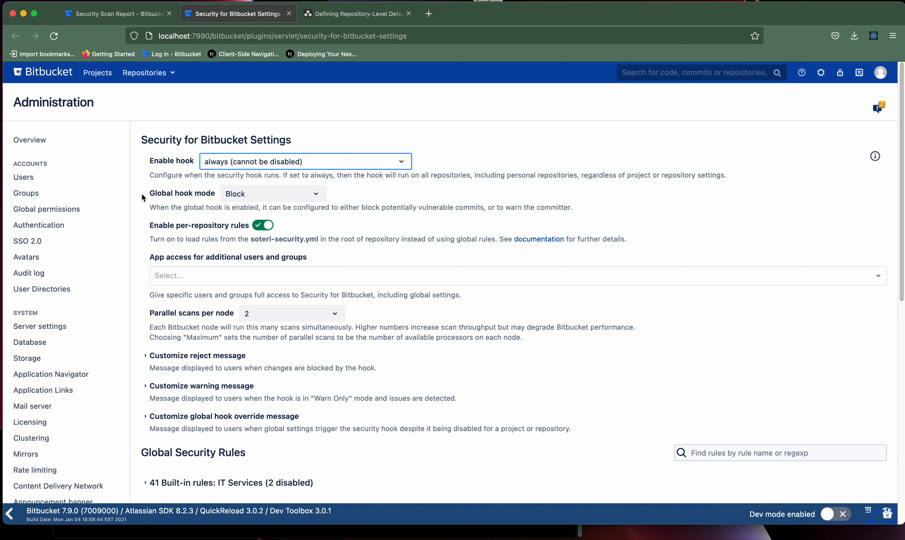
pyautogui.click(287, 195)
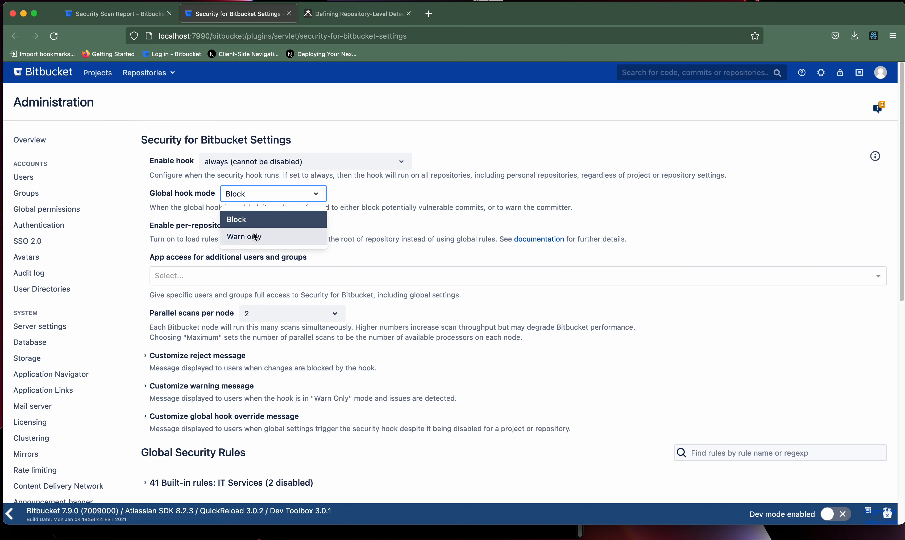
pyautogui.click(259, 236)
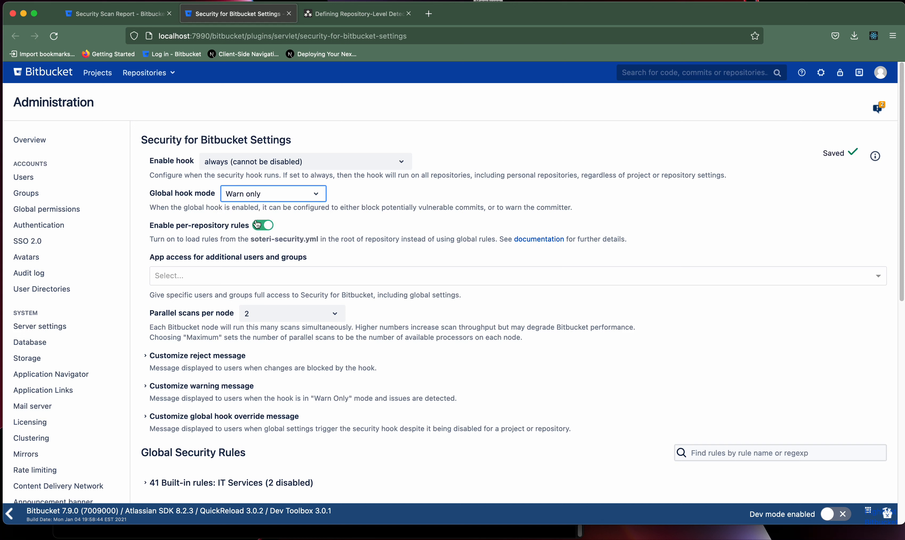
# Return the global hook mode to Block and focus the zsh terminal.
pyautogui.click(280, 198)
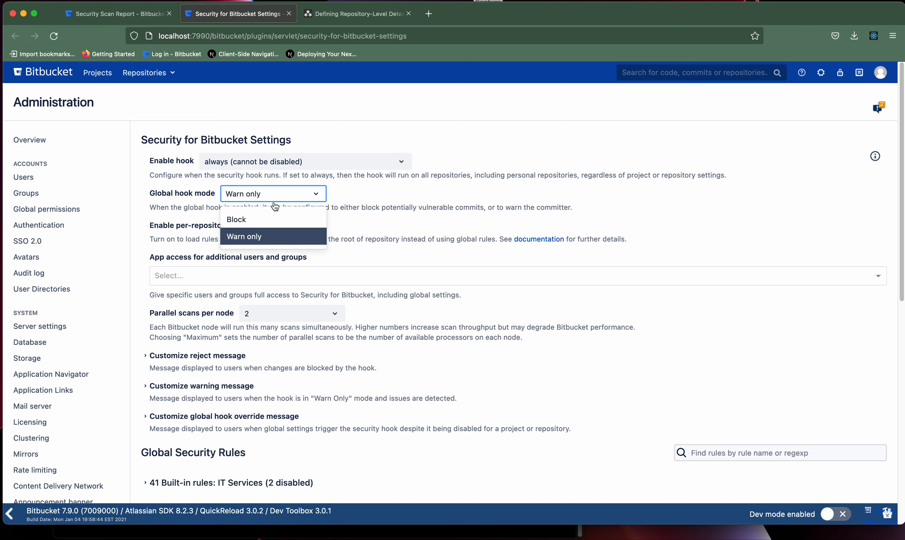
pyautogui.click(258, 215)
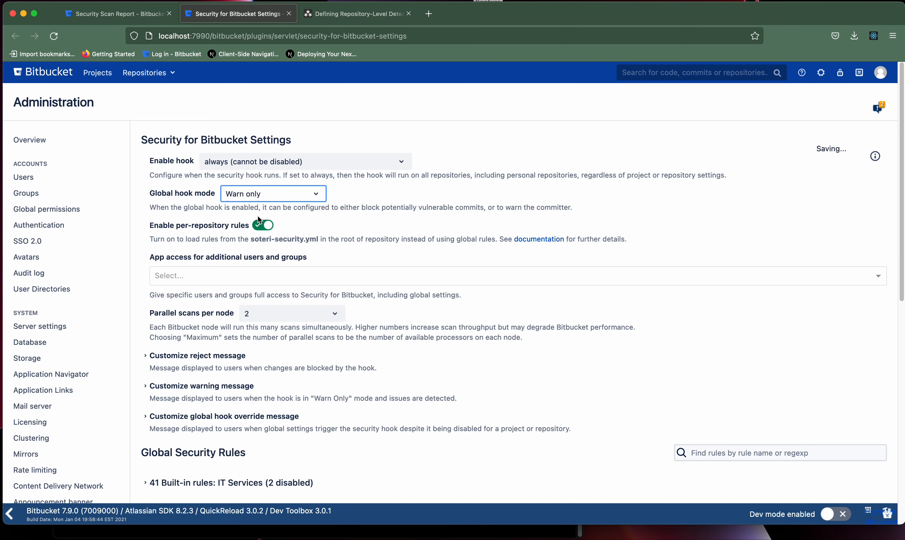
pyautogui.click(247, 535)
pyautogui.click(276, 375)
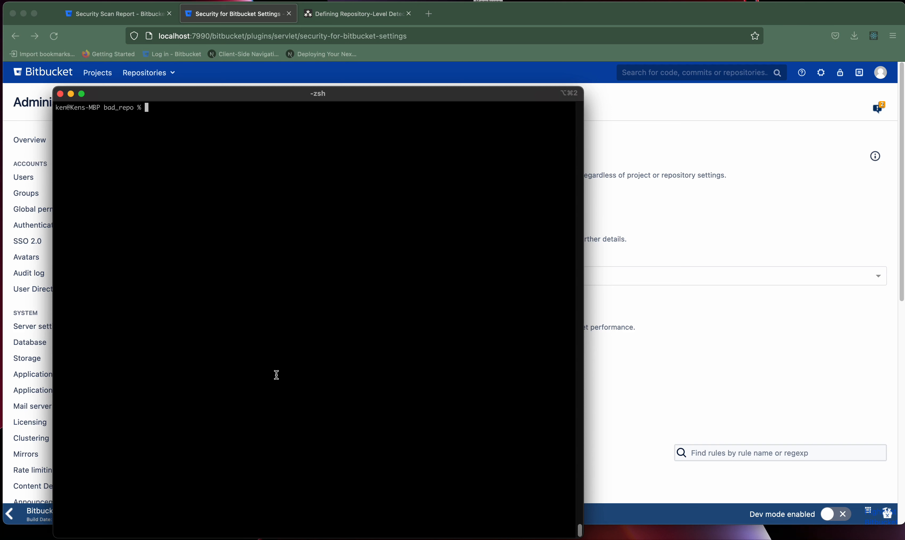
# Push bad_repo, see it rejected over AWS_CLIENT_ID in file.js, inspect file.js, then clear.
pyautogui.write('git push --set-upstream origin master')
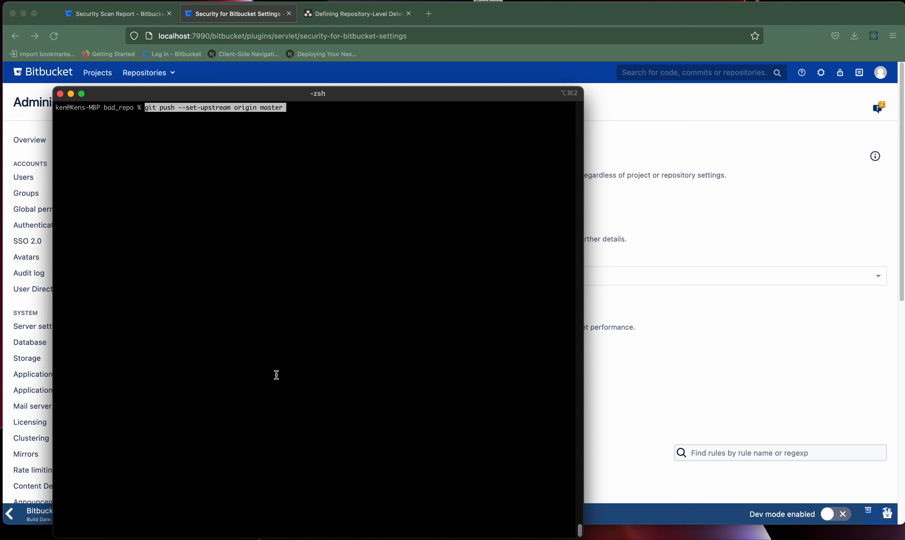
pyautogui.press('Return')
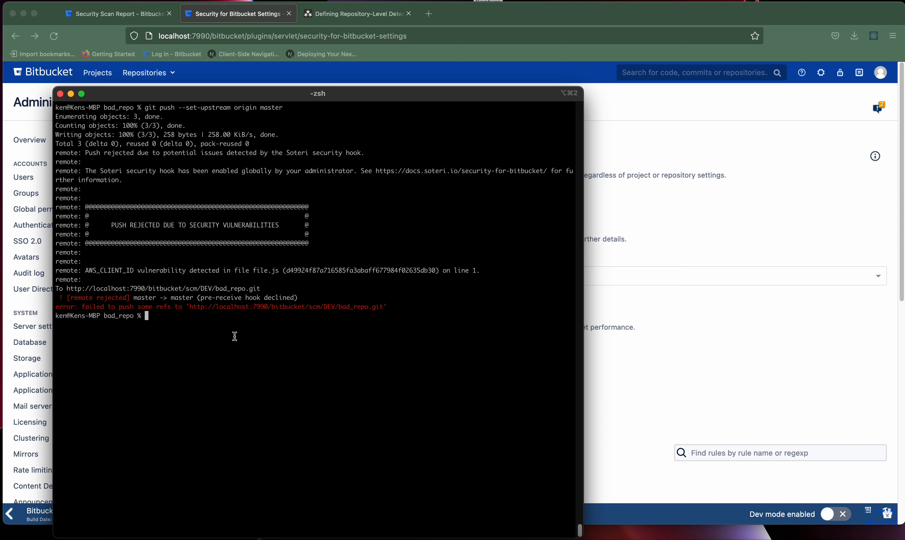
pyautogui.write('more file.js')
pyautogui.press('Return')
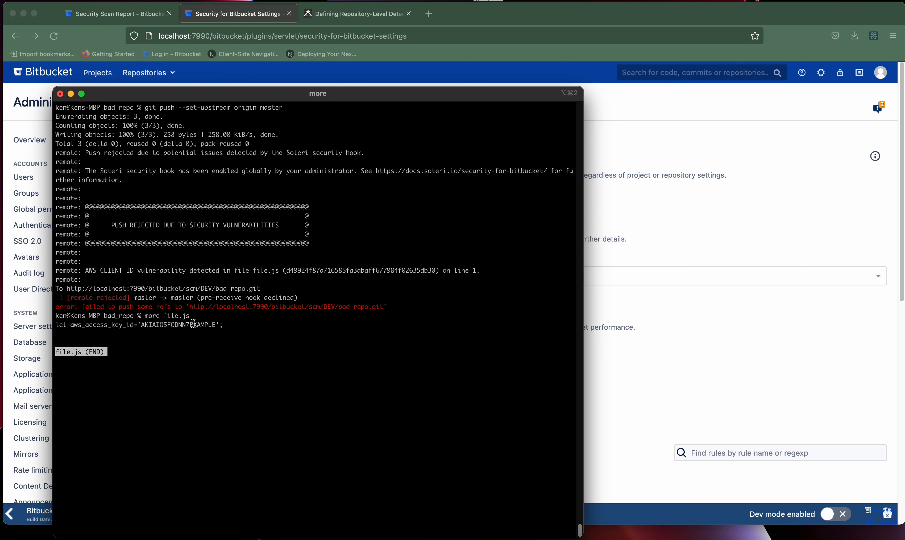
pyautogui.press('q')
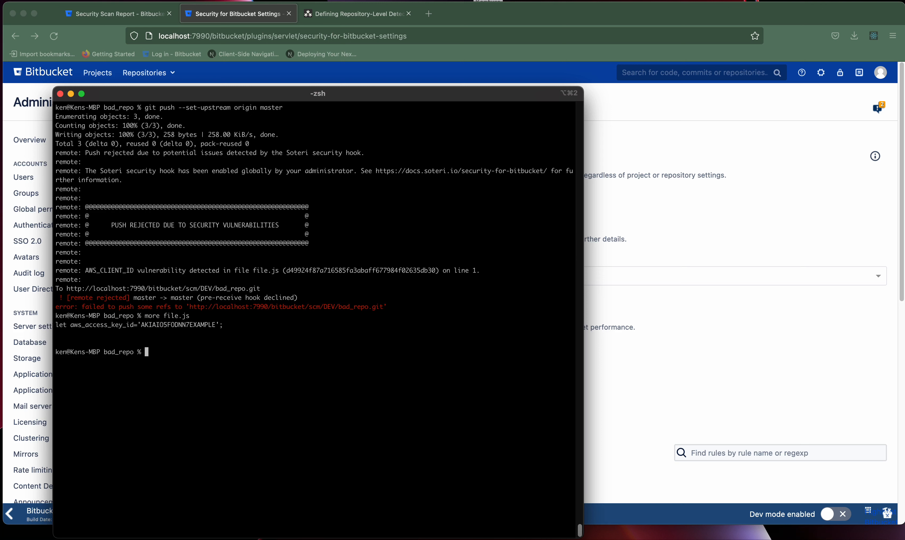
pyautogui.write('clear')
pyautogui.press('Return')
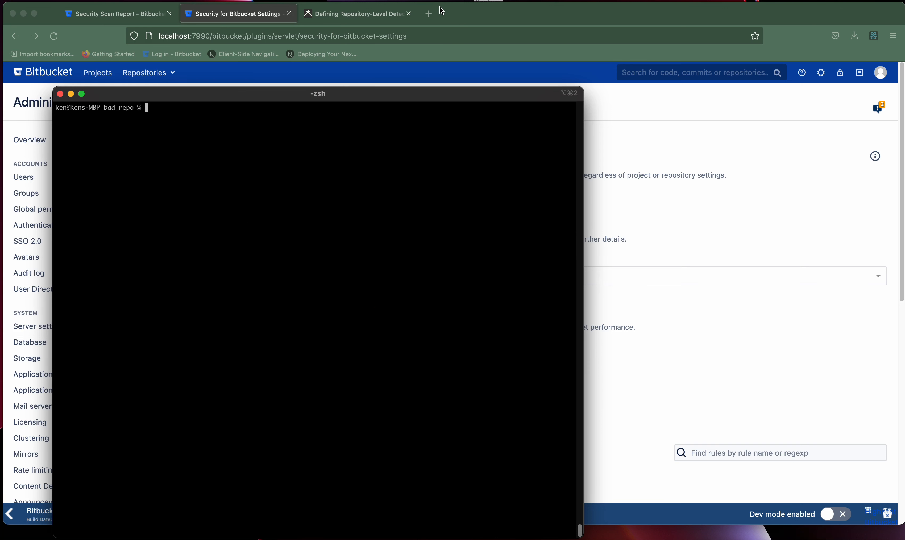
# Open the Allow-listing Detected Secrets docs page and select the // pragma: allowlist-secret comment.
pyautogui.click(476, 84)
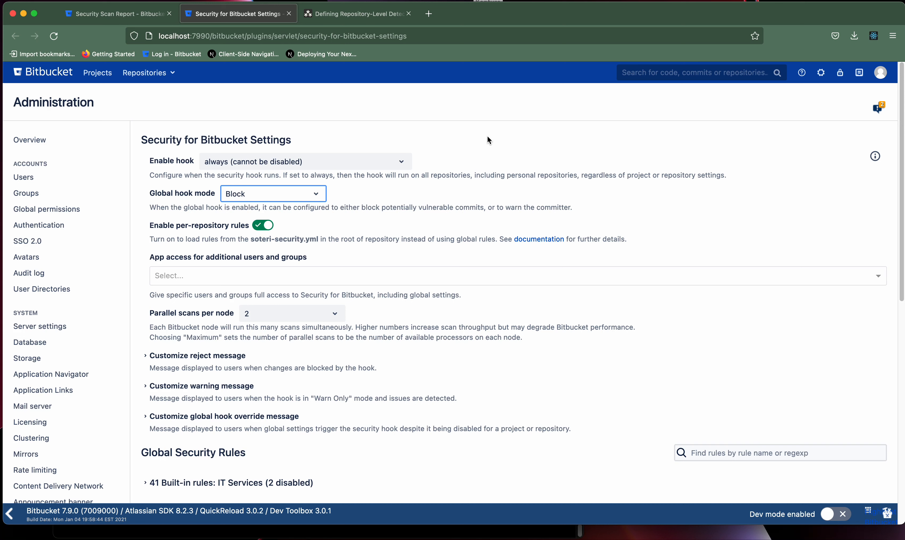
pyautogui.click(354, 13)
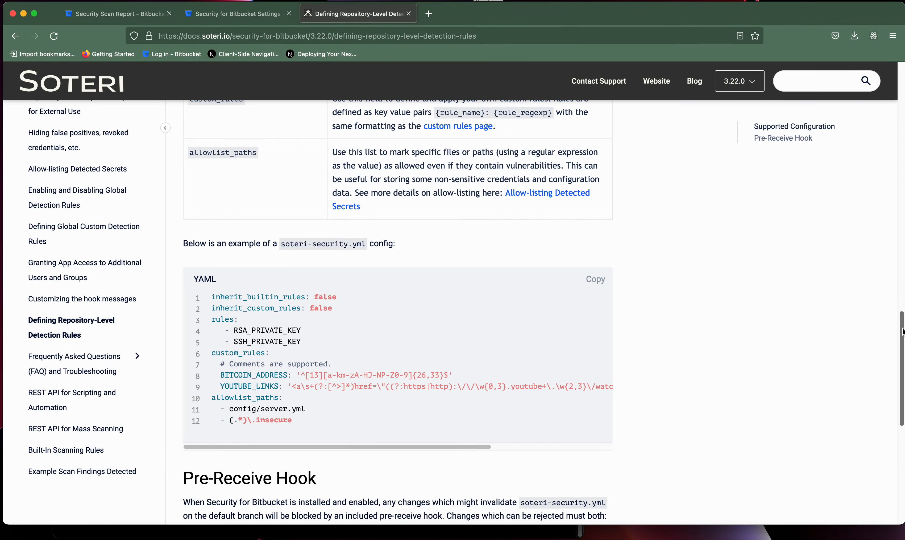
pyautogui.moveTo(900, 329); pyautogui.dragTo(900, 282)
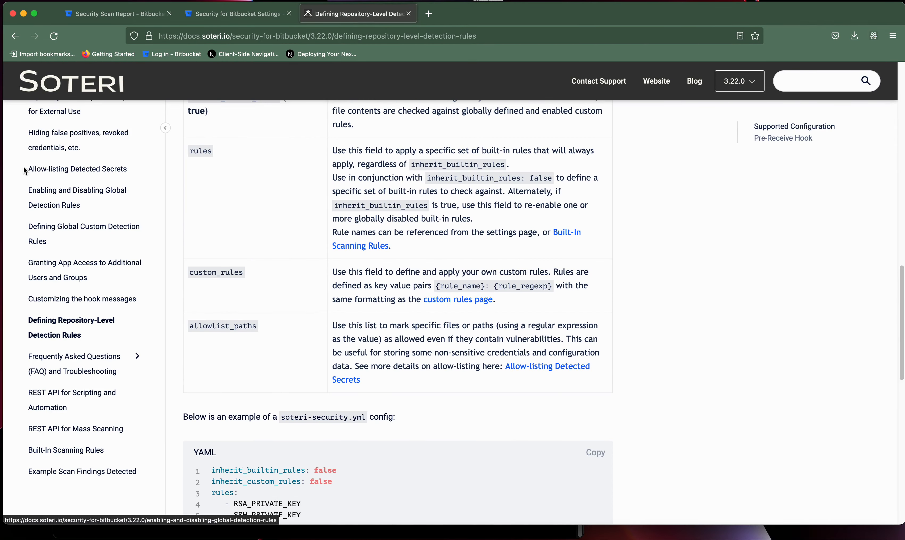
pyautogui.click(61, 169)
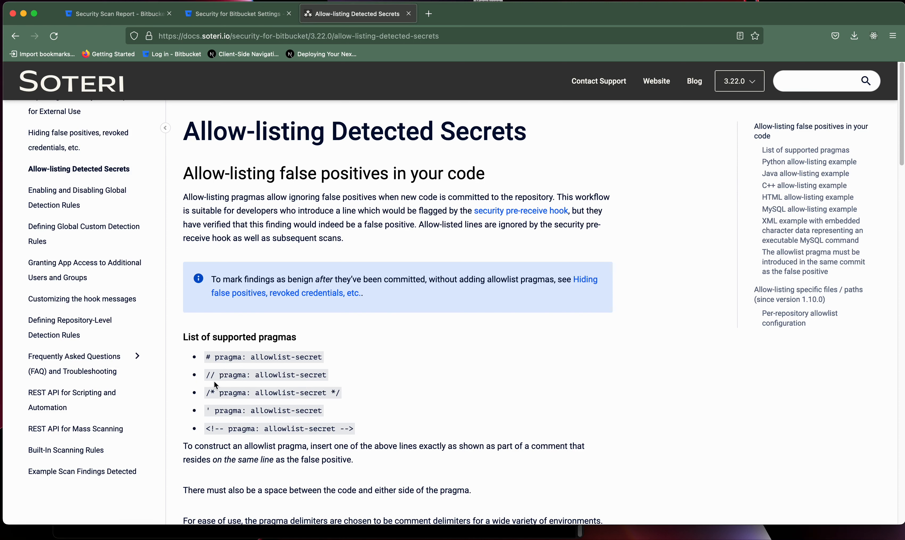
pyautogui.moveTo(206, 375); pyautogui.dragTo(334, 376)
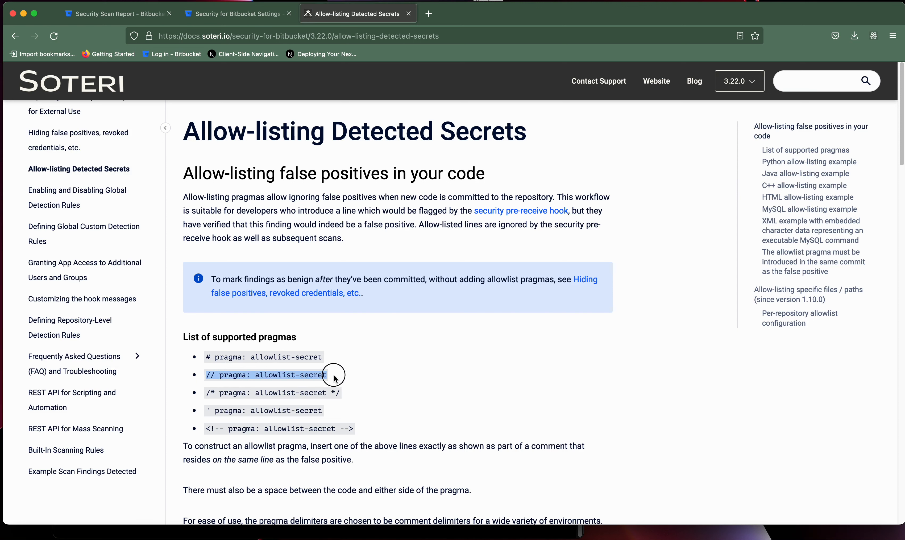
pyautogui.click(310, 534)
# In example_repo, edit file.js in pico below the pragma line and save it.
pyautogui.write('cd ../example_repo/')
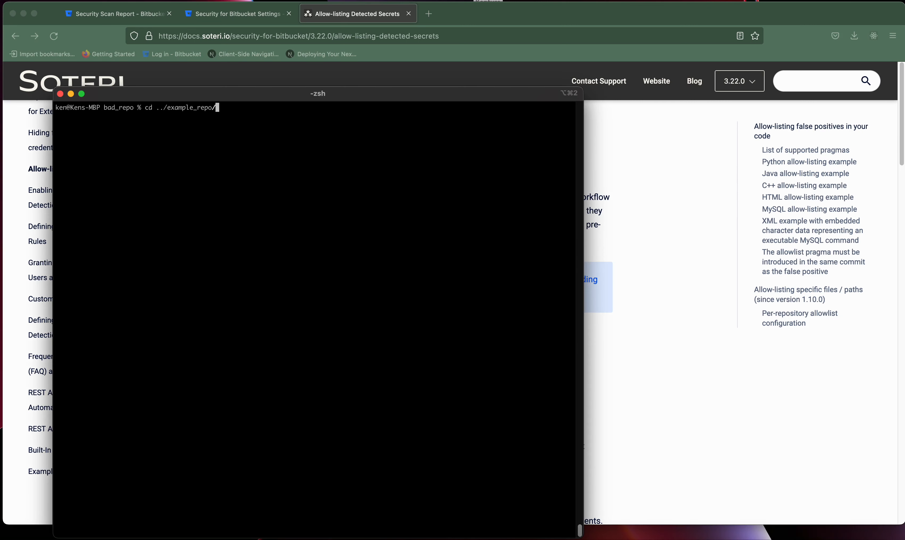
pyautogui.press('Return')
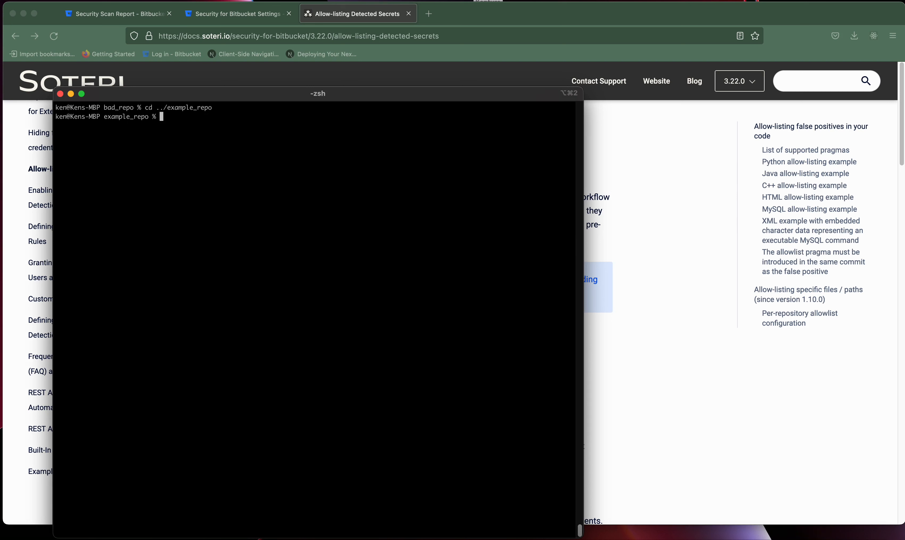
pyautogui.write('ls')
pyautogui.press('Return')
pyautogui.write('pico file')
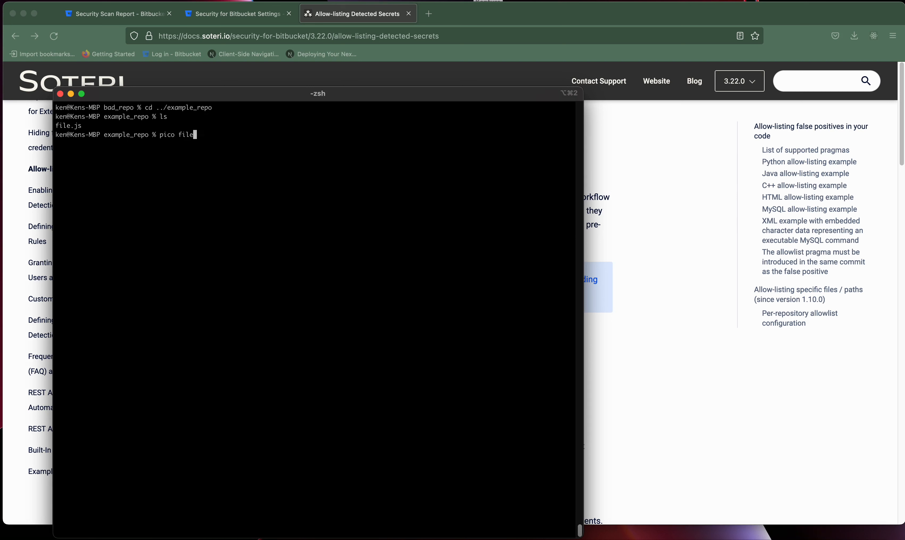
pyautogui.press('Tab')
pyautogui.press('Return')
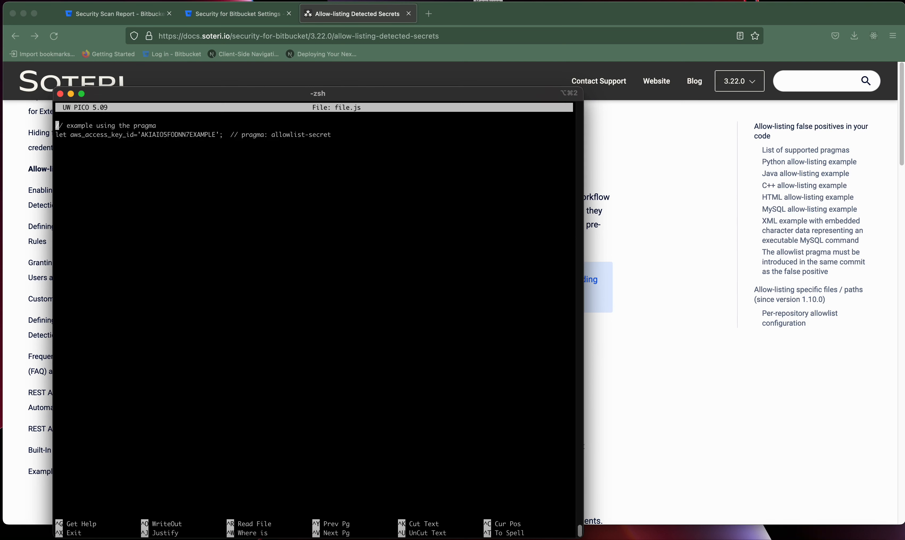
pyautogui.press('Down')
pyautogui.press('Down')
pyautogui.press('Return')
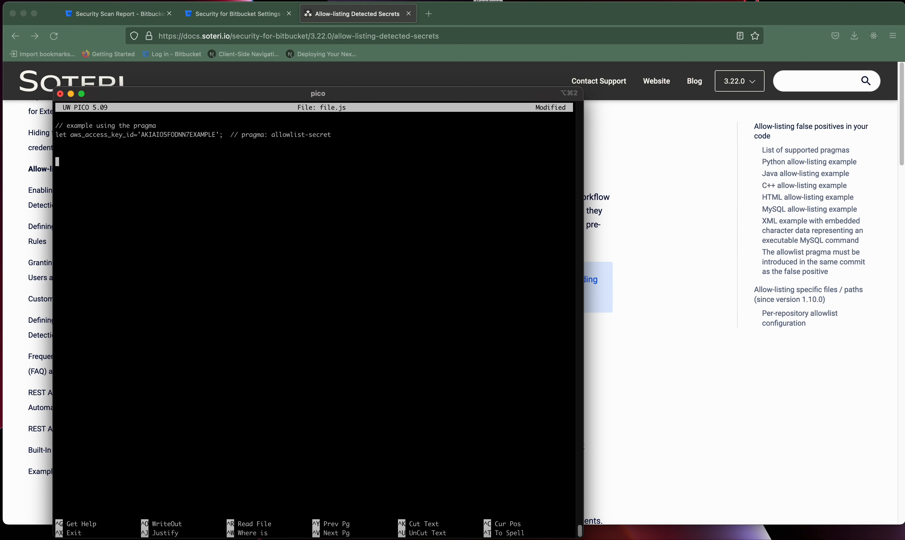
pyautogui.hotkey('ctrl', 'x')
pyautogui.press('y')
pyautogui.press('Return')
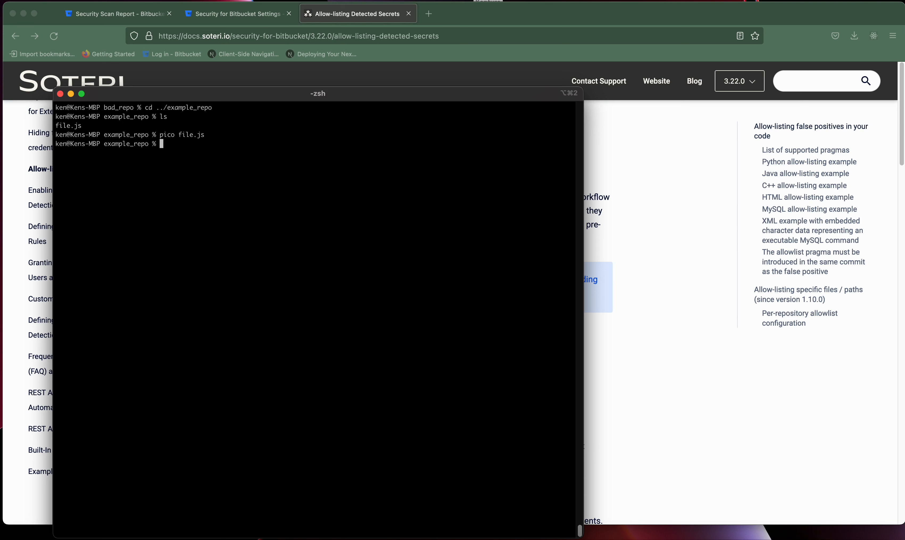
# Stage all changes, commit as 'with pragma' and push to master.
pyautogui.write('git add .')
pyautogui.press('Return')
pyautogui.write('git commi')
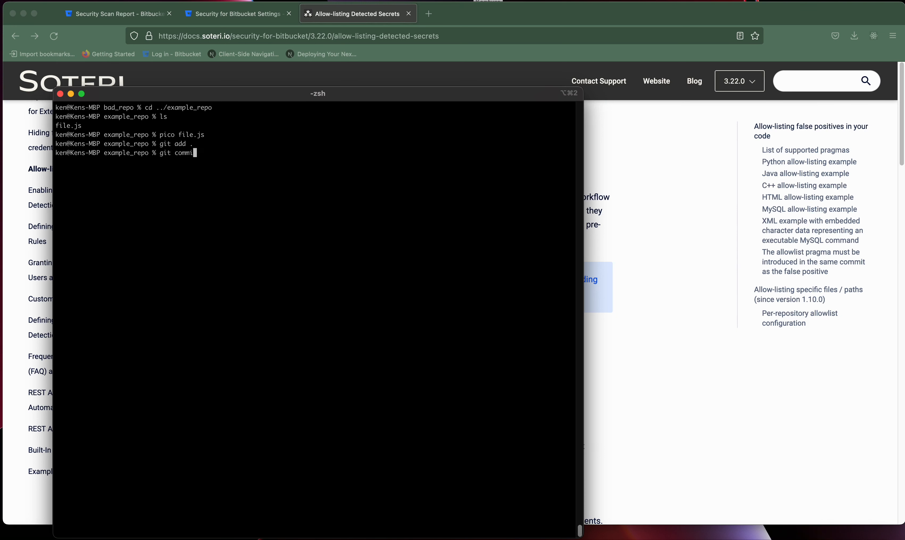
pyautogui.write('t -m "with pragma"')
pyautogui.press('Return')
pyautogui.write('git push')
pyautogui.press('Return')
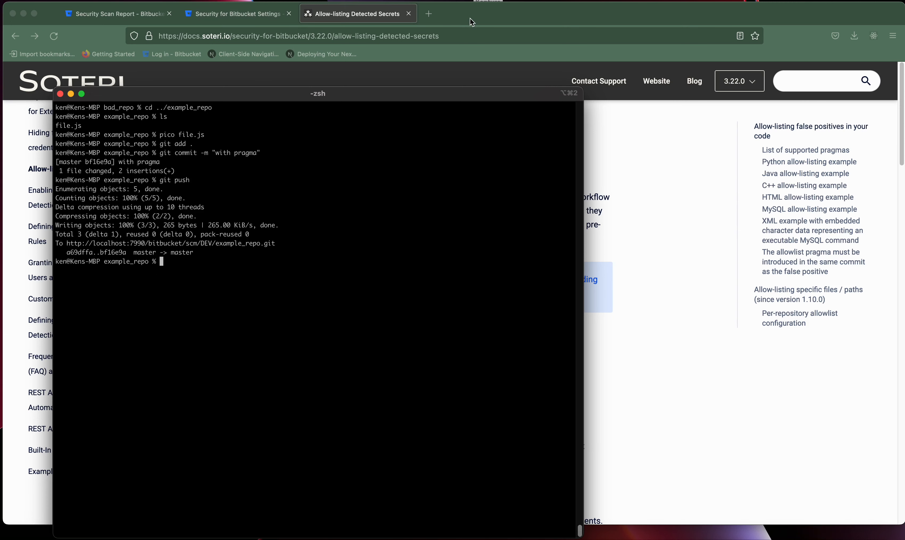
# From the DEV project's scan report, schedule a new scan of example_repo.
pyautogui.click(247, 17)
pyautogui.click(206, 21)
pyautogui.click(116, 19)
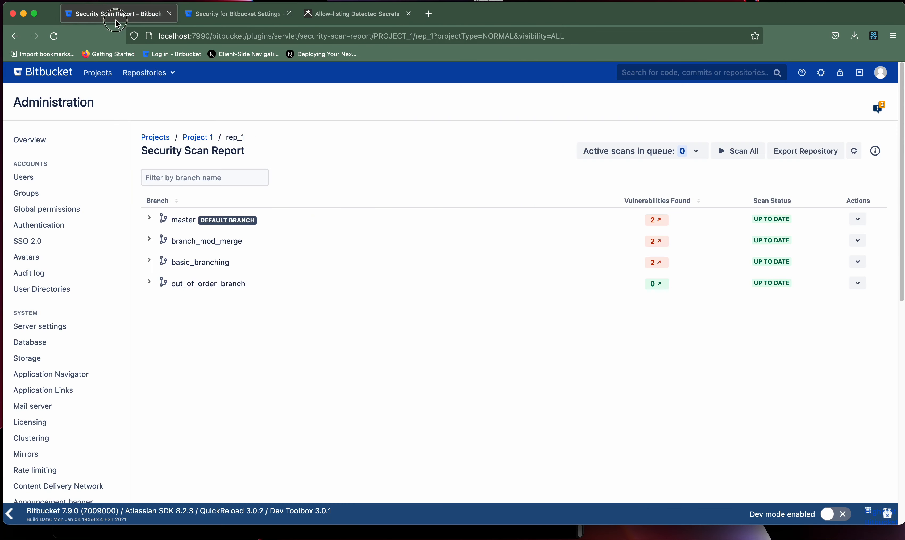
pyautogui.click(168, 138)
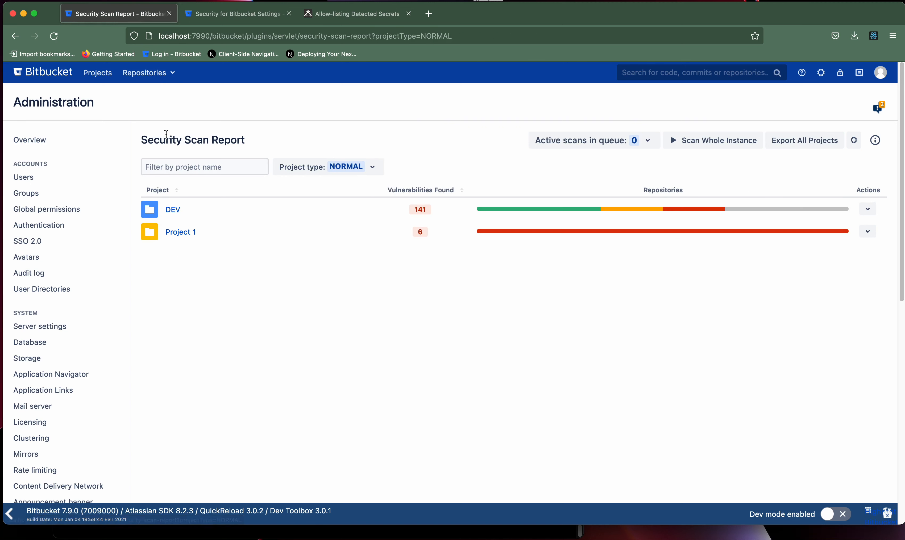
pyautogui.click(173, 210)
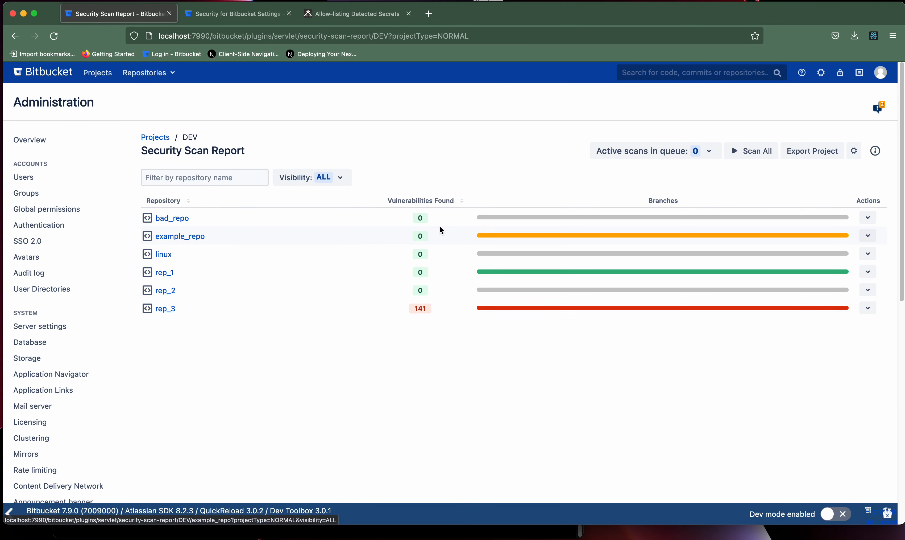
pyautogui.click(868, 239)
pyautogui.click(851, 256)
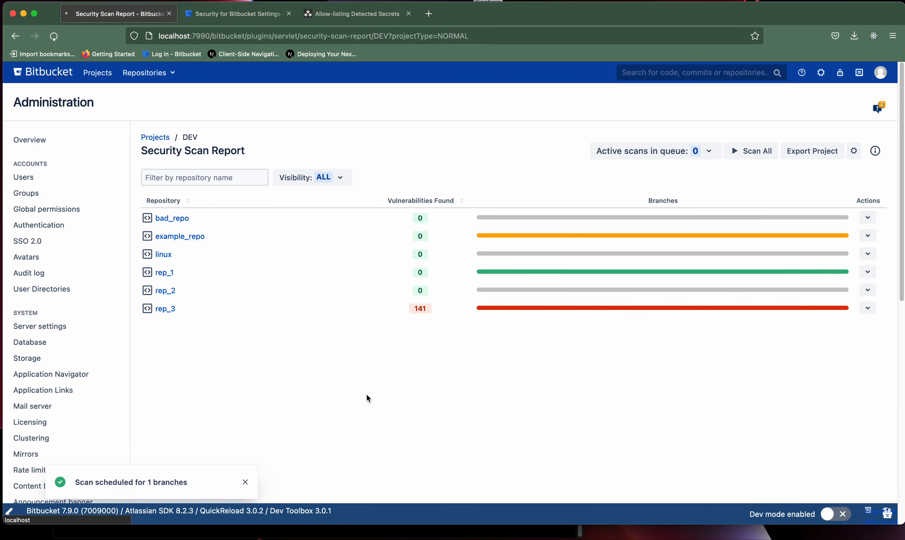
# Check the ALLOWLISTED AWS_CLIENT_ID finding on master, then hide allowlisted findings.
pyautogui.moveTo(542, 239)
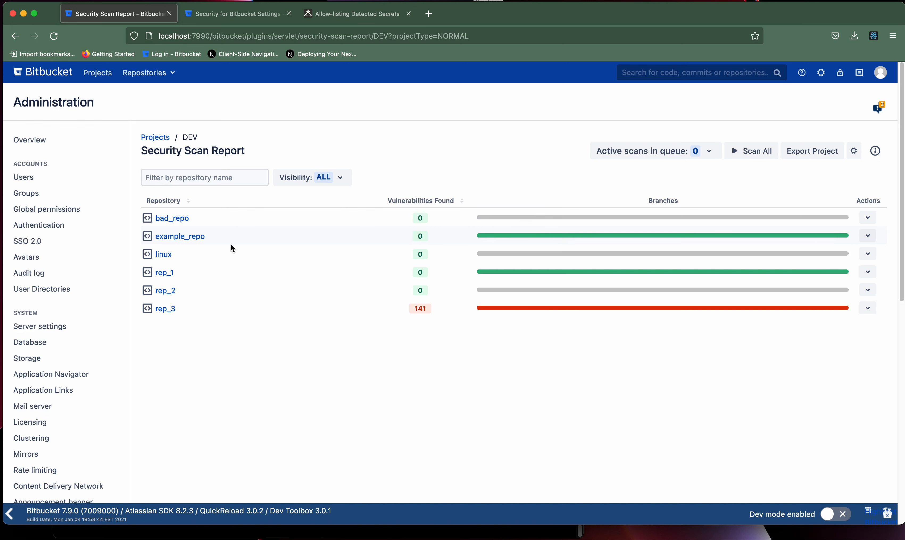
pyautogui.click(185, 236)
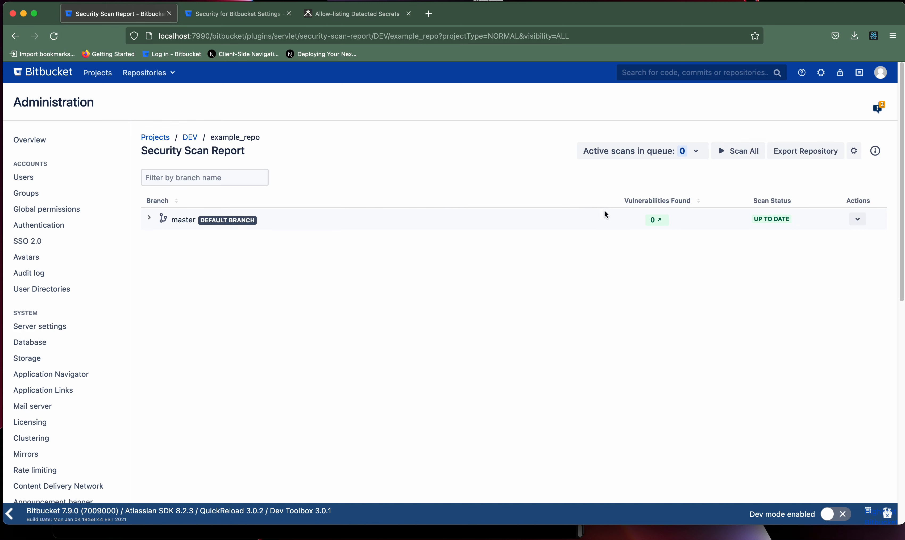
pyautogui.click(654, 219)
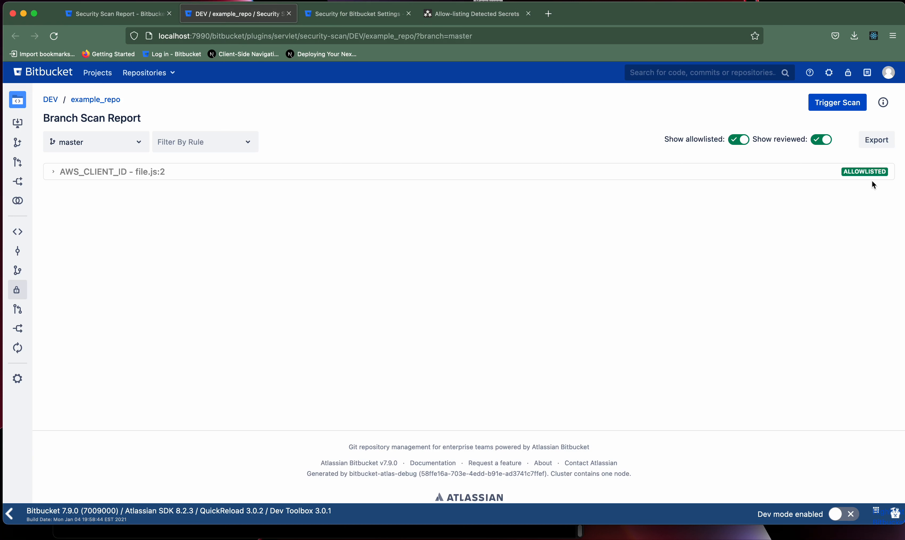
pyautogui.click(582, 178)
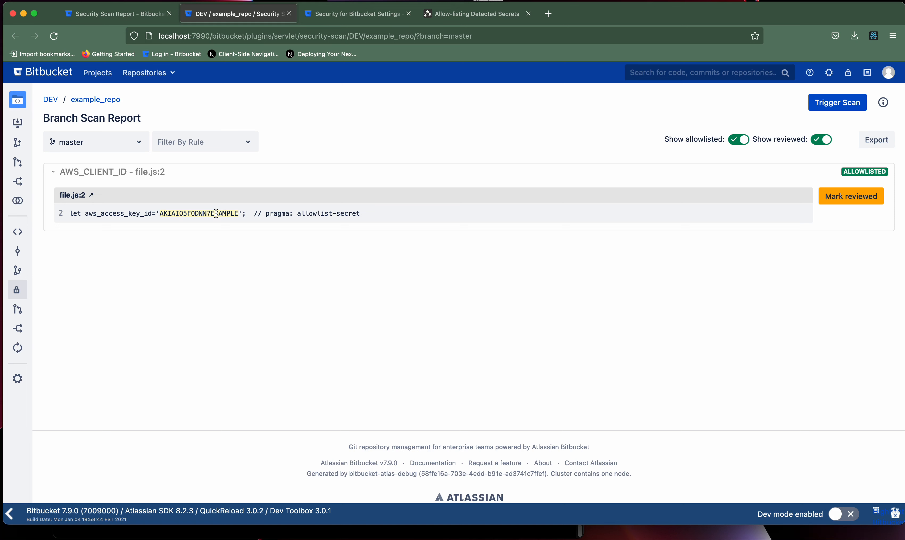
pyautogui.click(195, 174)
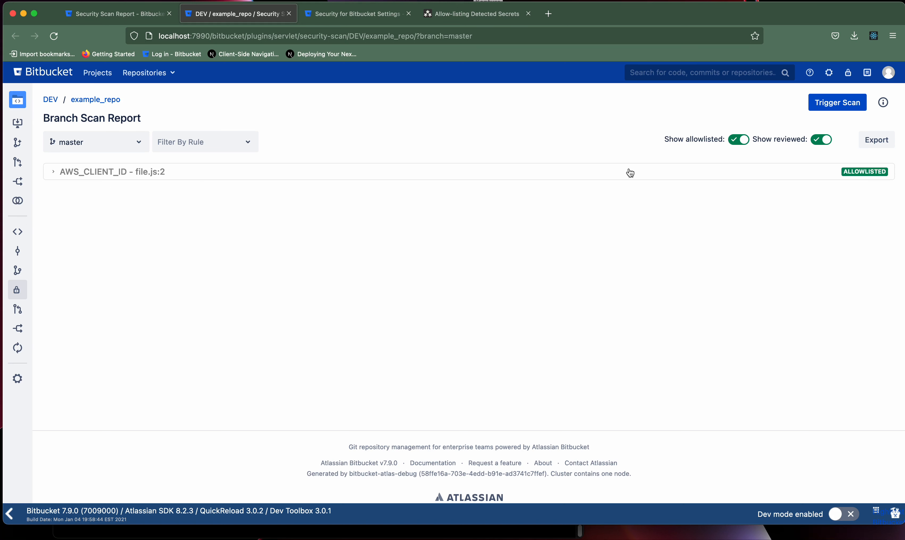
pyautogui.click(748, 144)
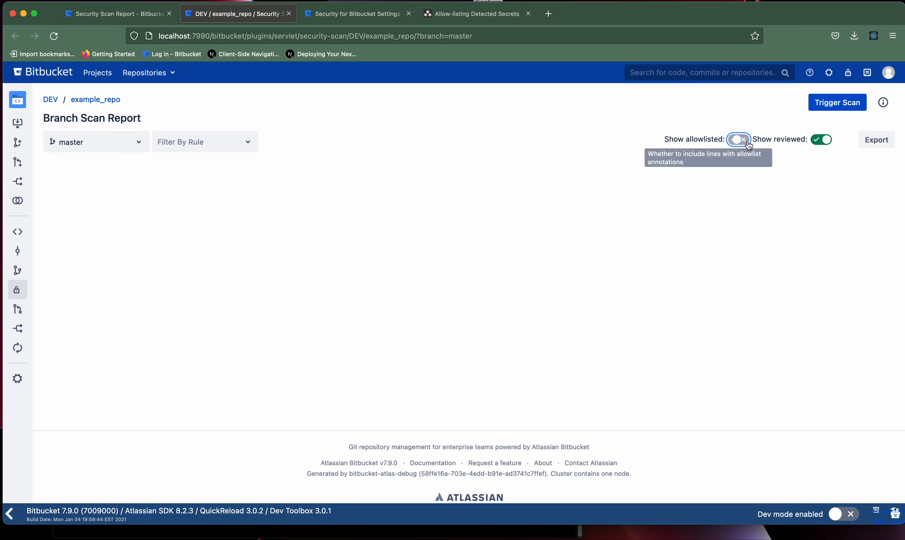